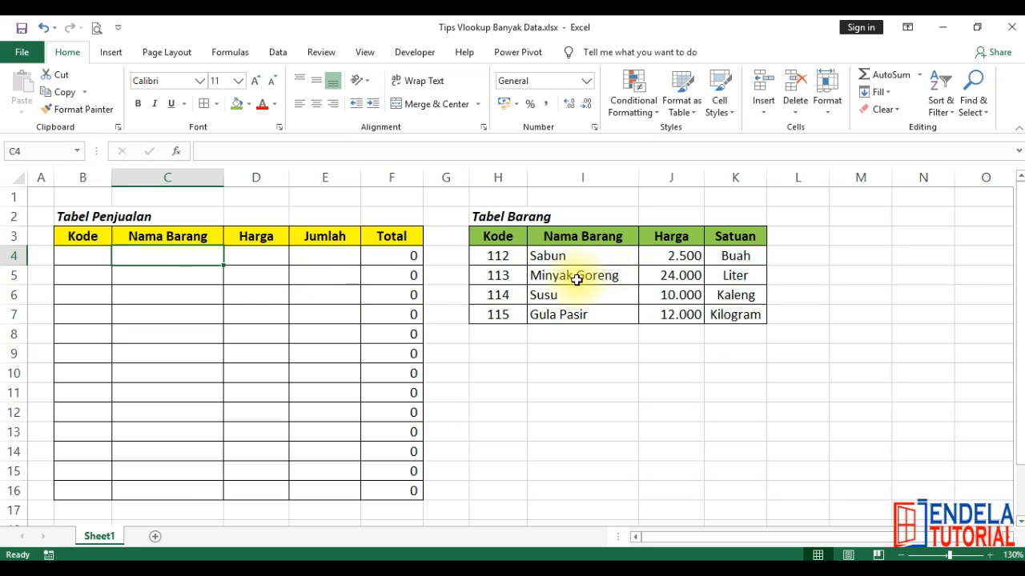
{"action": "left_click", "coordinate": [70, 255]}
{"action": "left_click", "coordinate": [159, 253]}
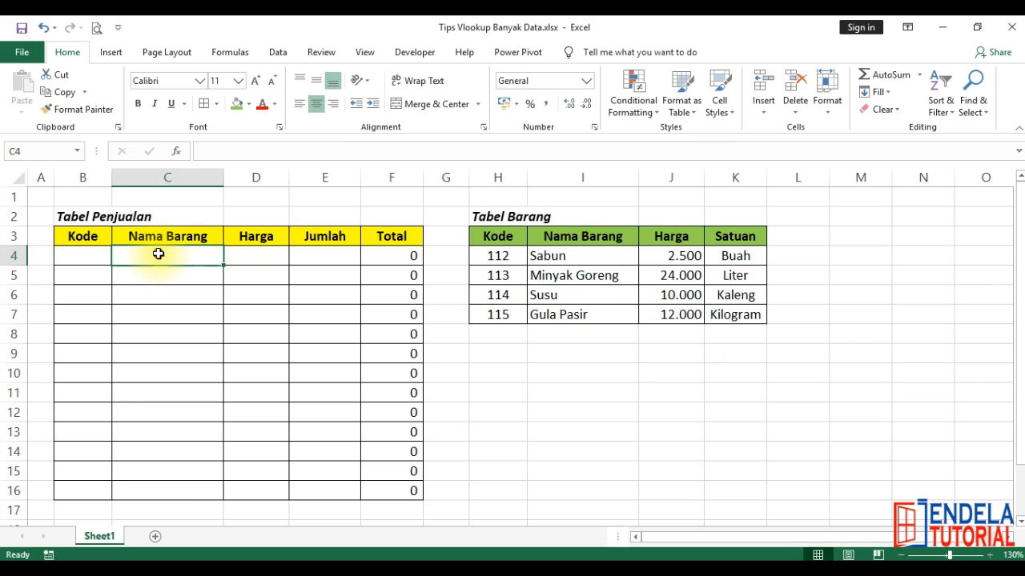
{"action": "left_click", "coordinate": [243, 257]}
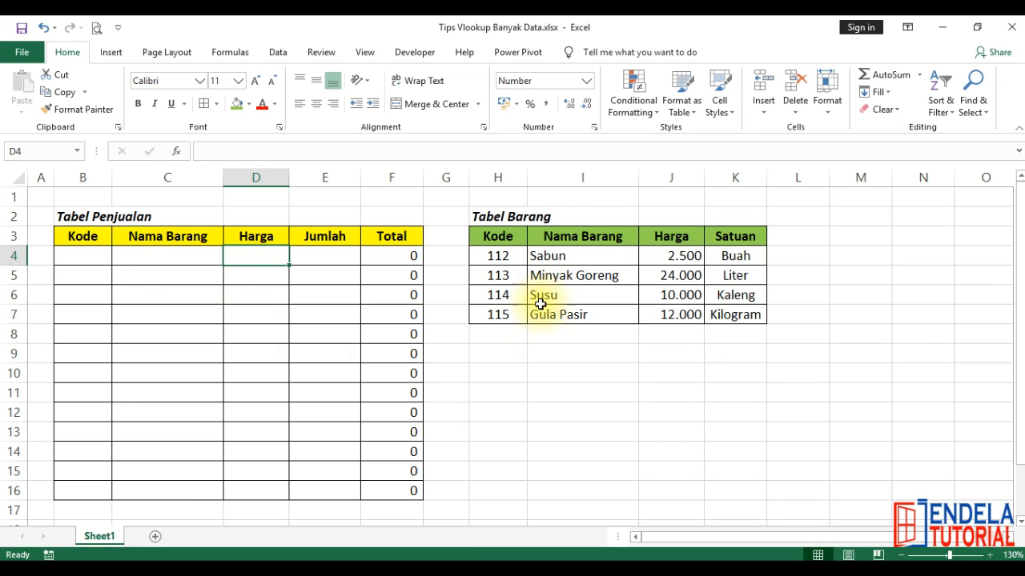
Step: Start a VLOOKUP formula in C4 with B4 as the lookup value and the absolute range $H$4:$K$7 as the table array
{"action": "left_click", "coordinate": [140, 255]}
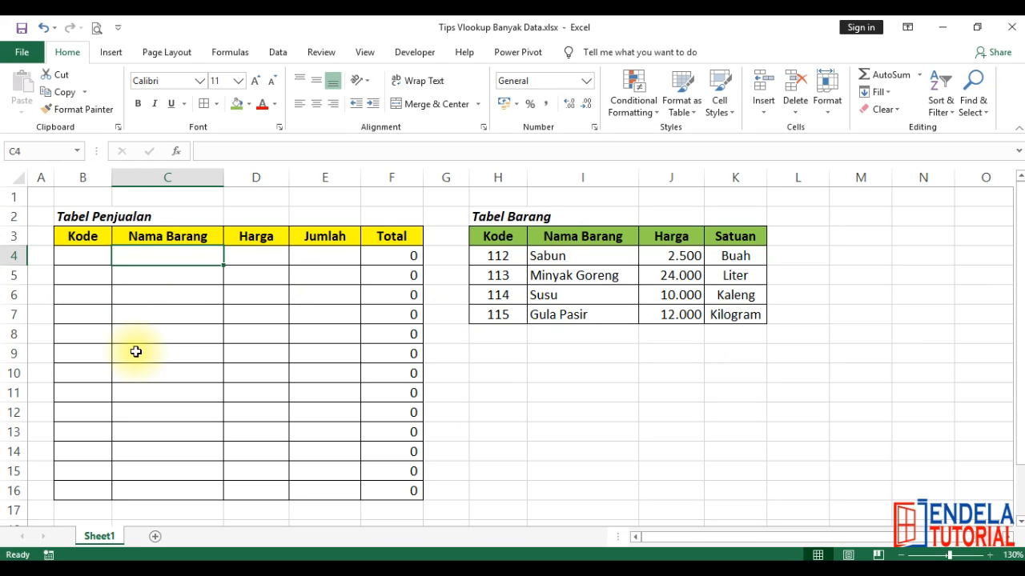
{"action": "type", "text": "=vlo"}
{"action": "key", "text": "Tab"}
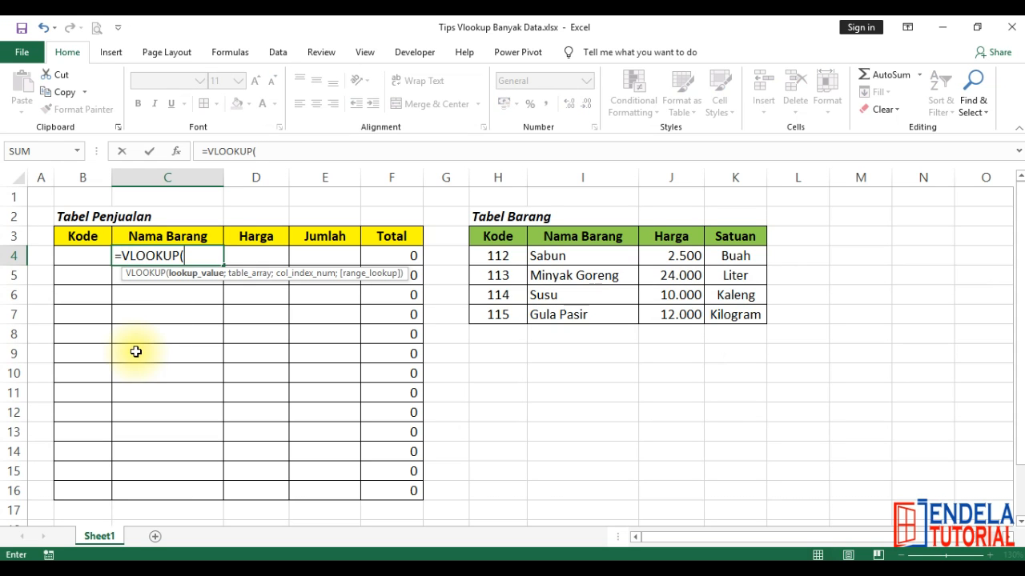
{"action": "left_click", "coordinate": [89, 255]}
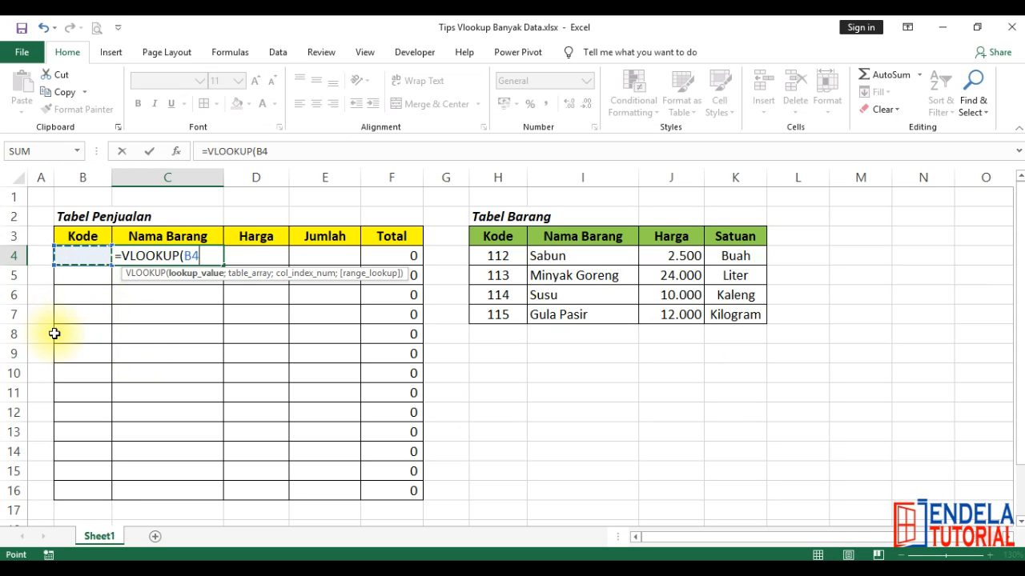
{"action": "type", "text": ";"}
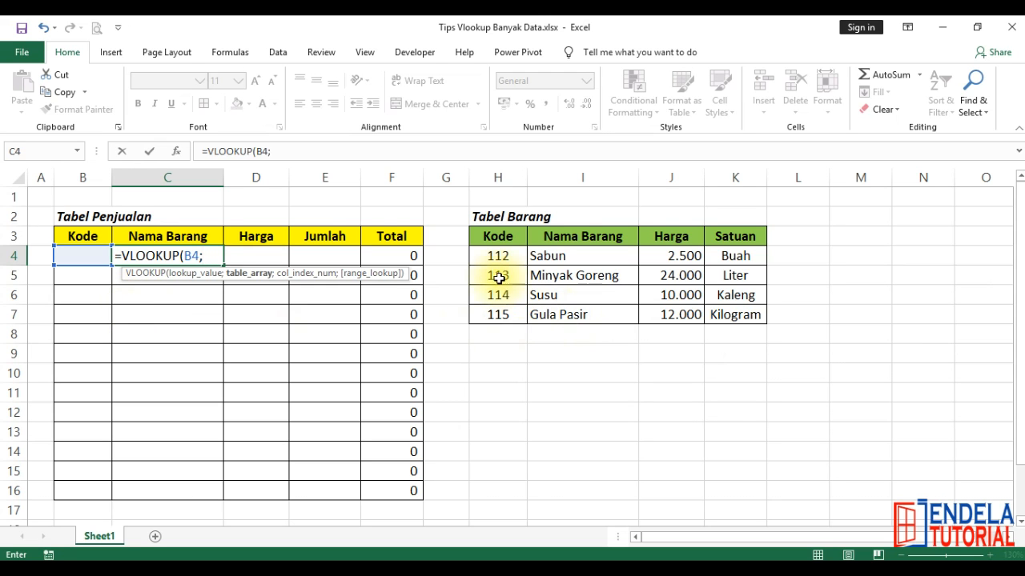
{"action": "left_click_drag", "start_coordinate": [496, 256], "coordinate": [723, 312]}
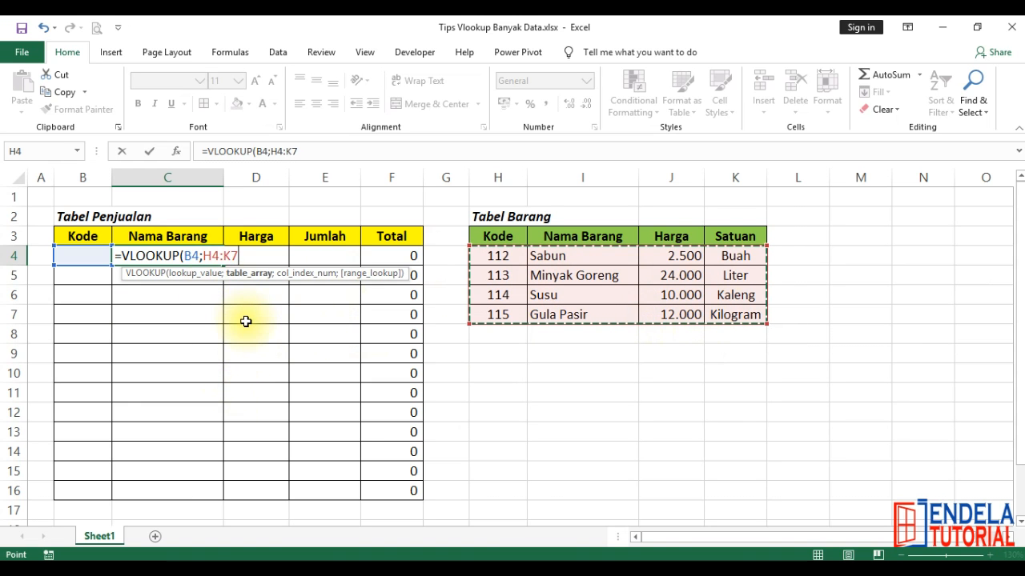
{"action": "left_click", "coordinate": [204, 256]}
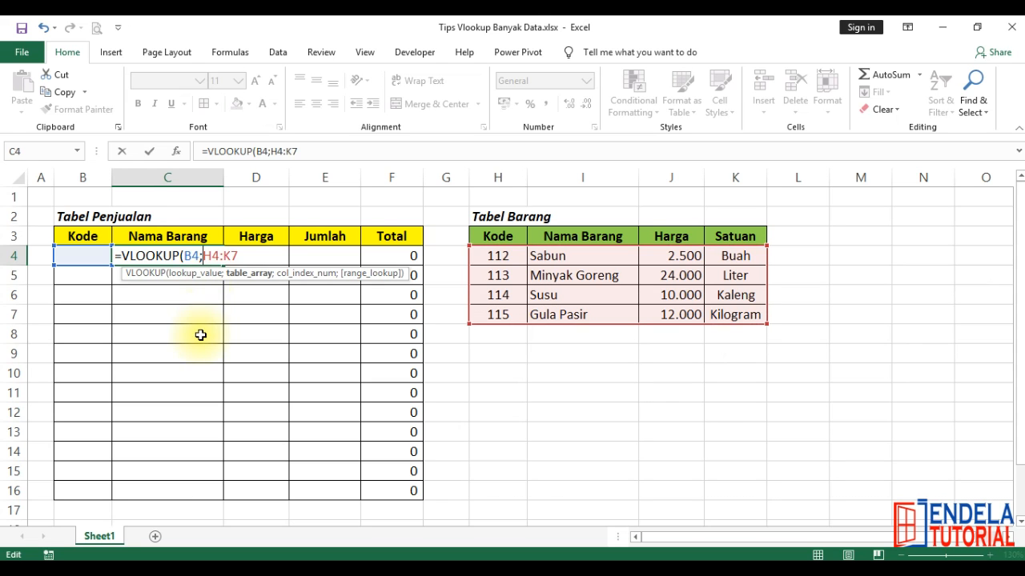
{"action": "key", "text": "F4"}
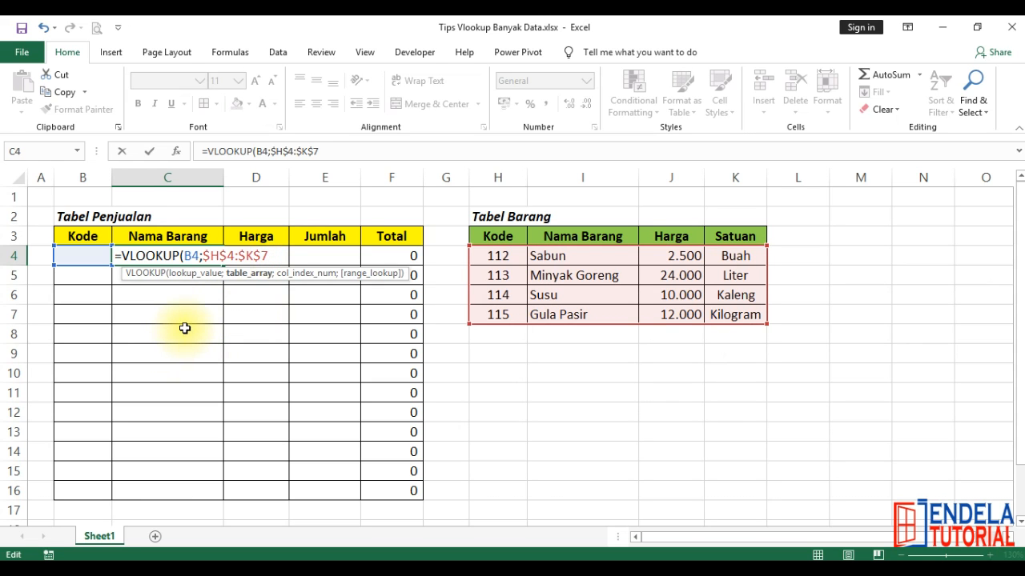
Step: Complete the C4 VLOOKUP with column index 2 and FALSE for an exact match
{"action": "type", "text": ";"}
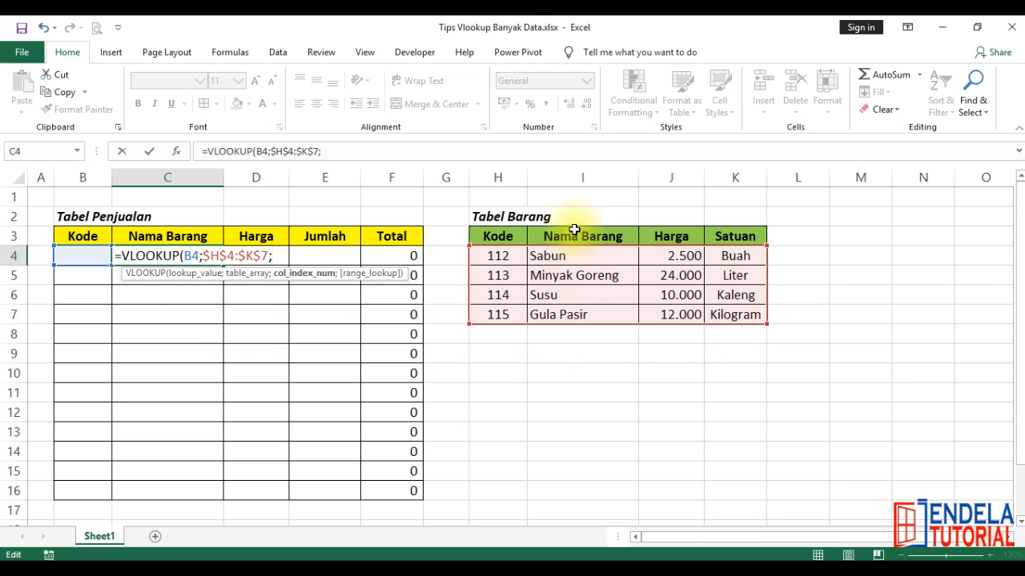
{"action": "type", "text": "2"}
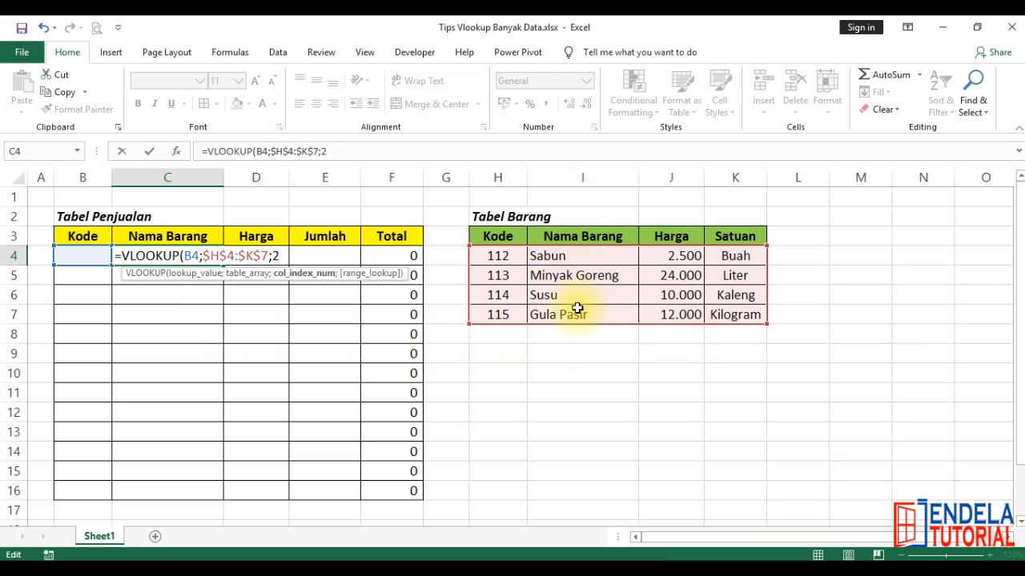
{"action": "type", "text": ";false"}
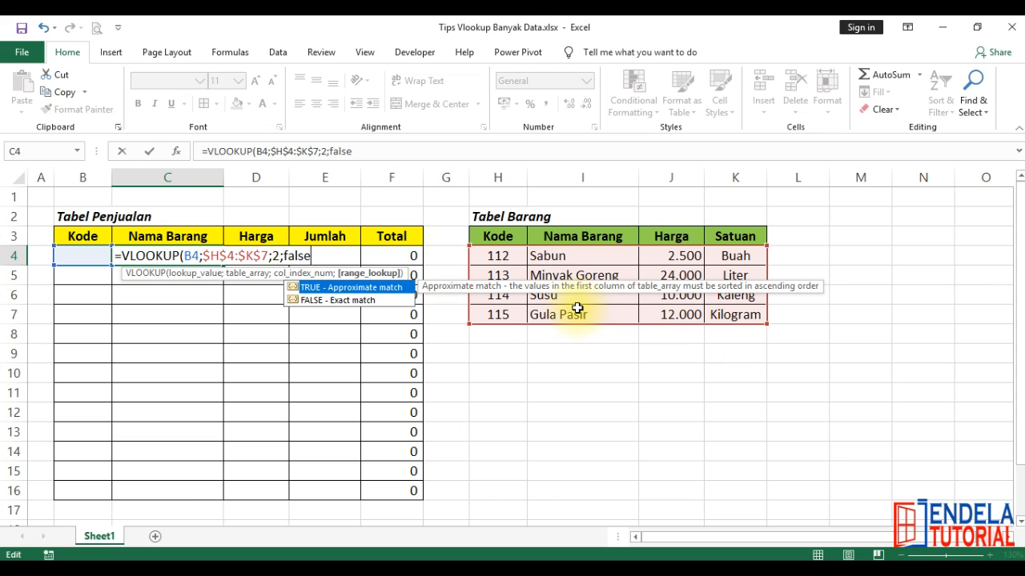
{"action": "type", "text": ")"}
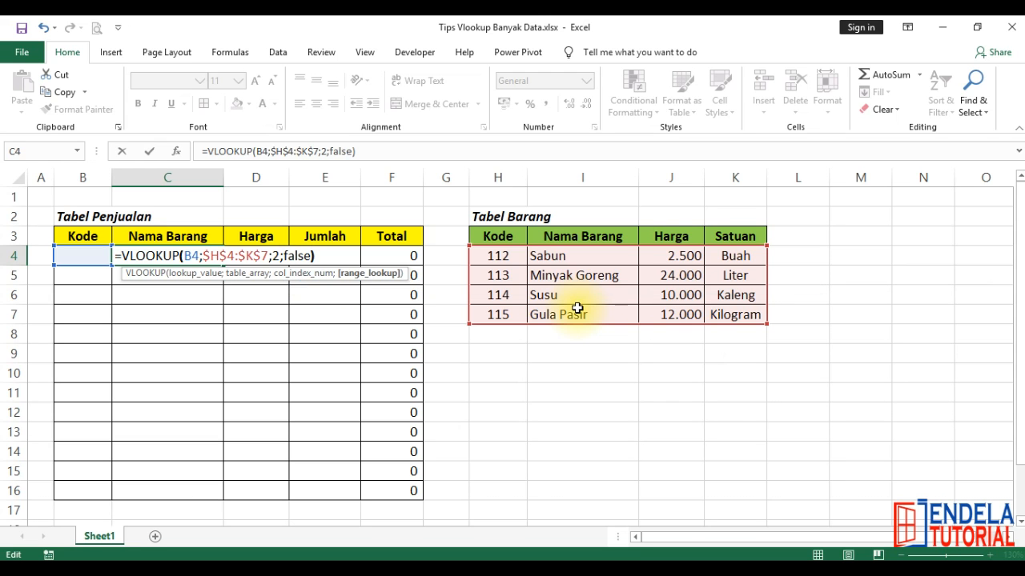
{"action": "double_click", "coordinate": [288, 256]}
{"action": "key", "text": "BackSpace"}
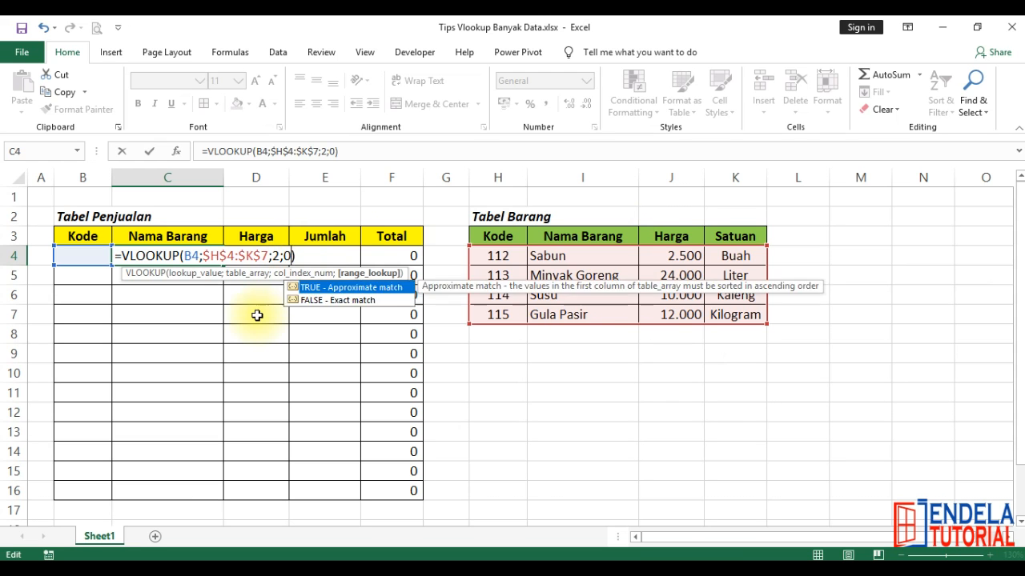
{"action": "type", "text": "false"}
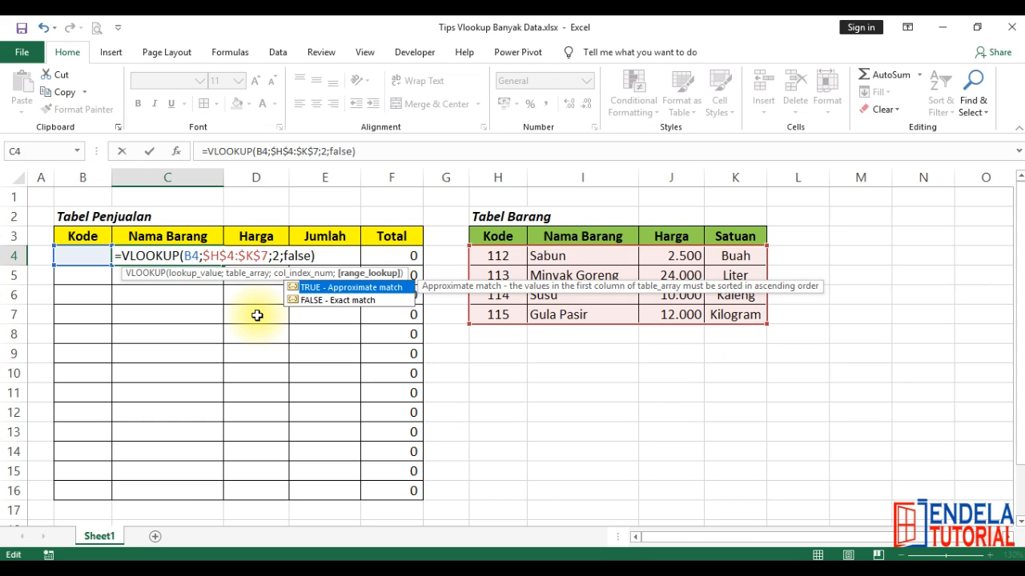
{"action": "key", "text": "Return"}
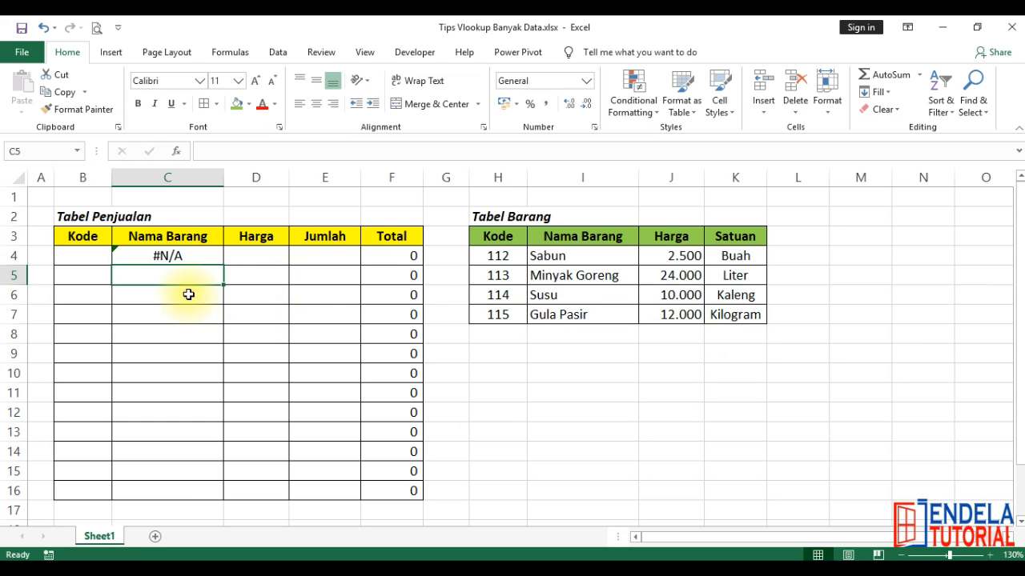
Step: Enter item code 112 in B4 and check the item name returned in C4
{"action": "left_click", "coordinate": [128, 254]}
{"action": "left_click", "coordinate": [74, 253]}
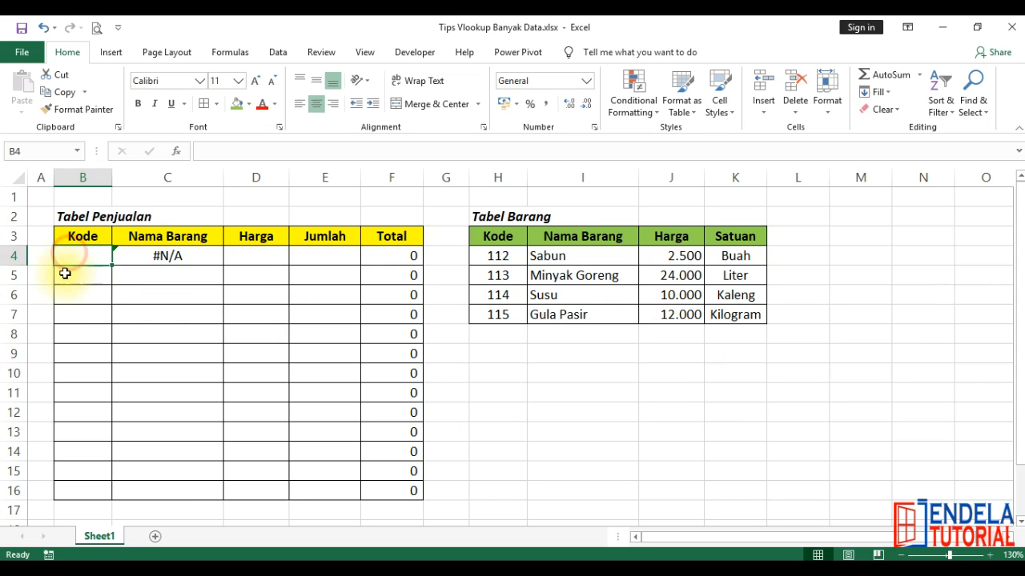
{"action": "type", "text": "112"}
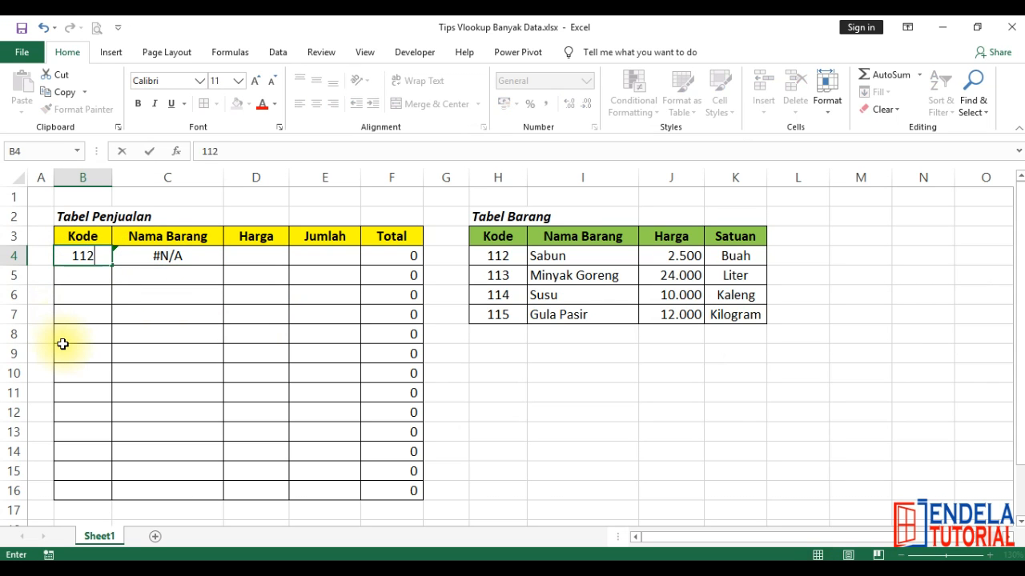
{"action": "key", "text": "Return"}
{"action": "left_click", "coordinate": [144, 256]}
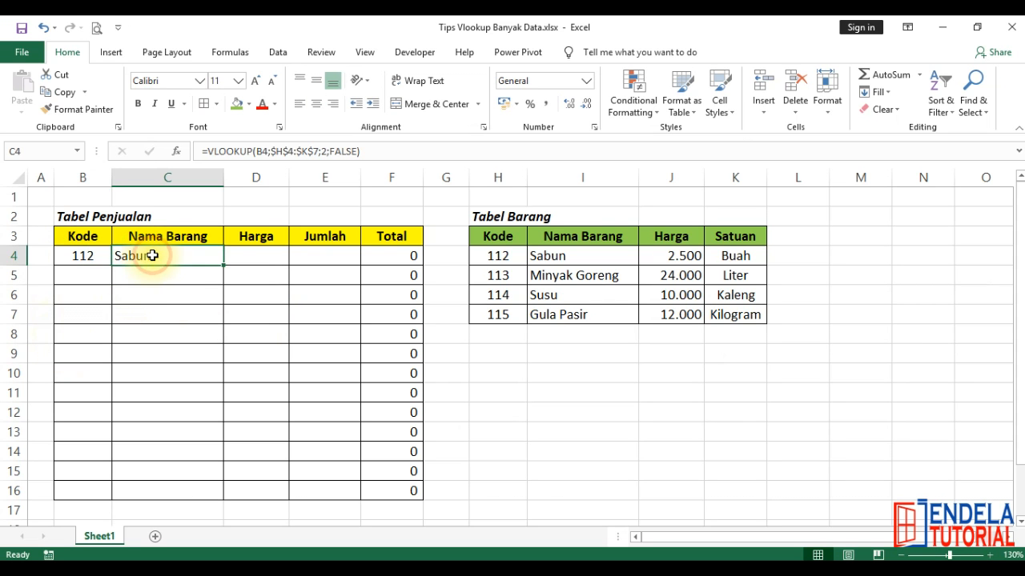
Step: Copy the VLOOKUP formula text from C4 into the Harga cell D4, keeping its references unchanged
{"action": "left_click", "coordinate": [255, 255]}
{"action": "left_click", "coordinate": [177, 258]}
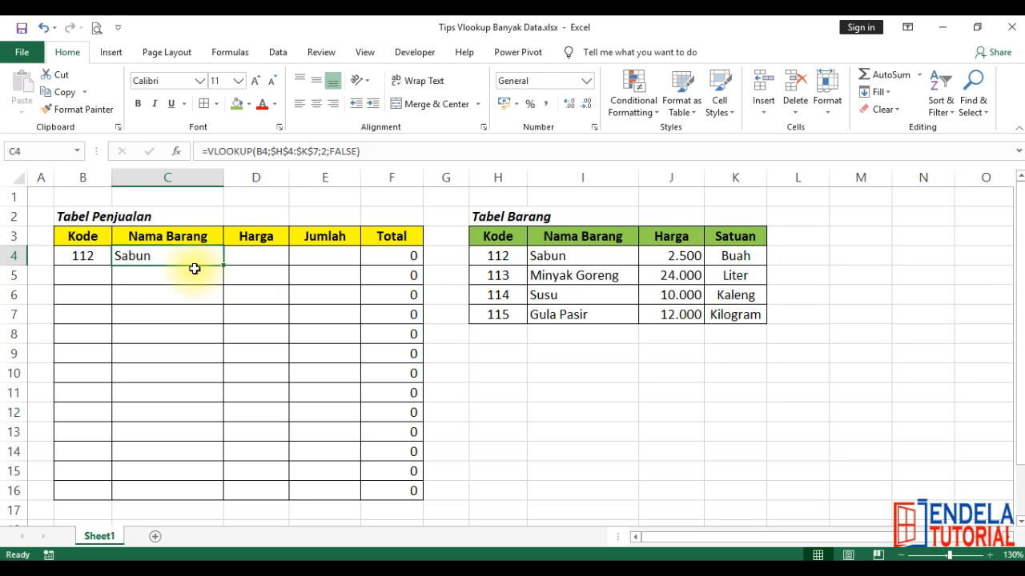
{"action": "triple_click", "coordinate": [376, 152]}
{"action": "key", "text": "ctrl+c"}
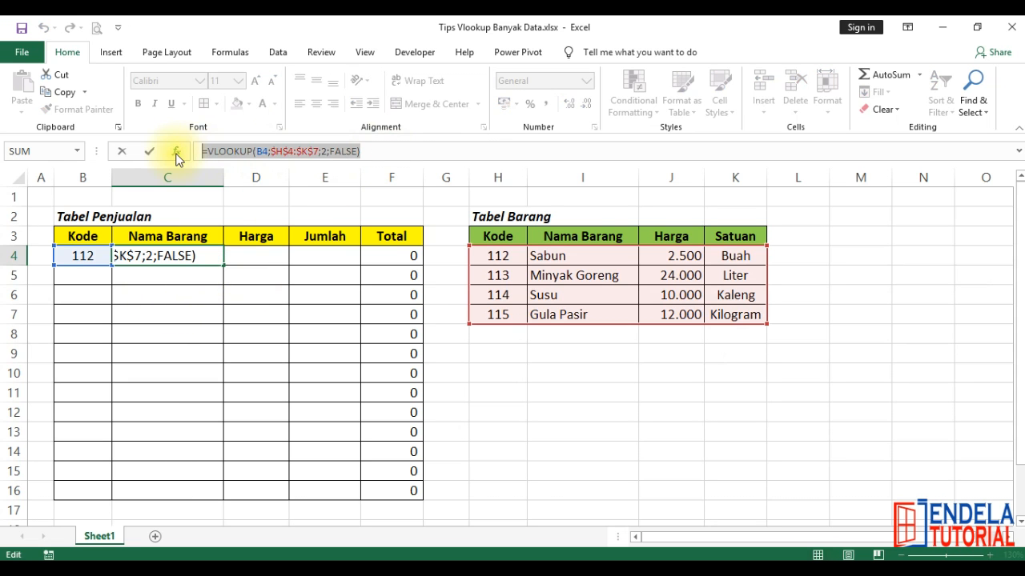
{"action": "key", "text": "Return"}
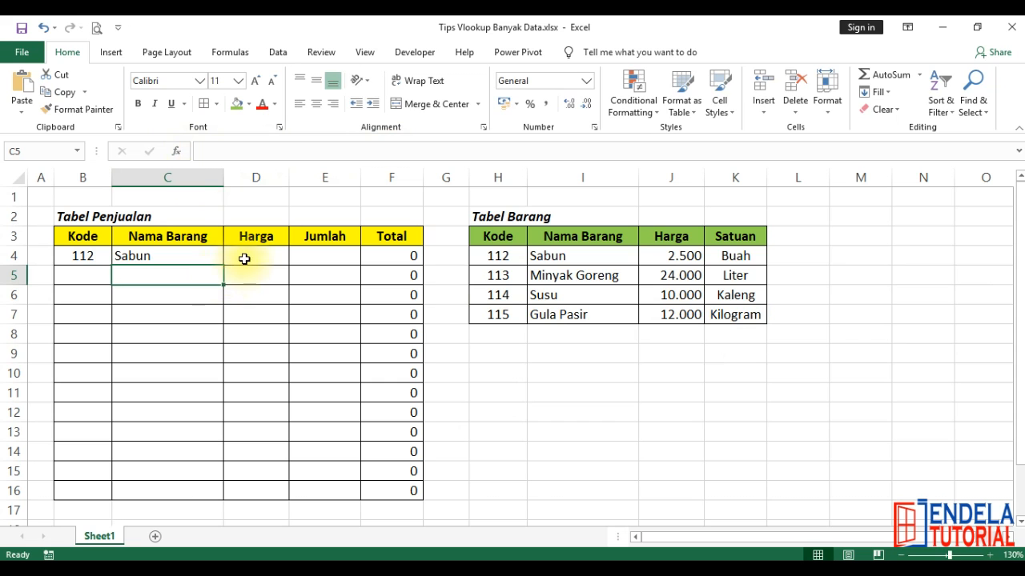
{"action": "left_click", "coordinate": [244, 259]}
{"action": "right_click", "coordinate": [244, 258]}
{"action": "left_click", "coordinate": [280, 320]}
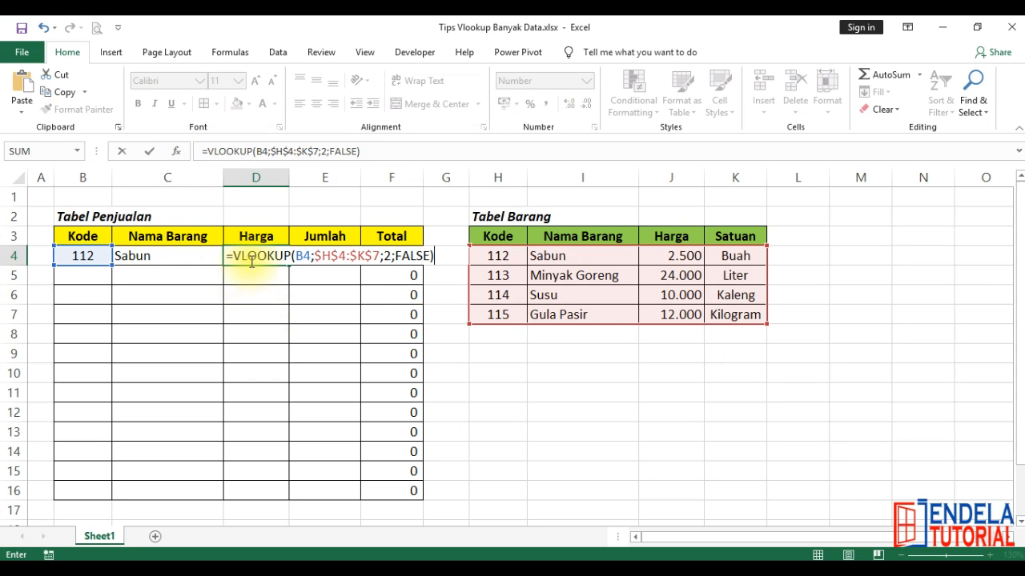
Step: Set the column index of the VLOOKUP in D4 to 3
{"action": "left_click", "coordinate": [390, 256]}
{"action": "key", "text": "BackSpace"}
{"action": "type", "text": "3"}
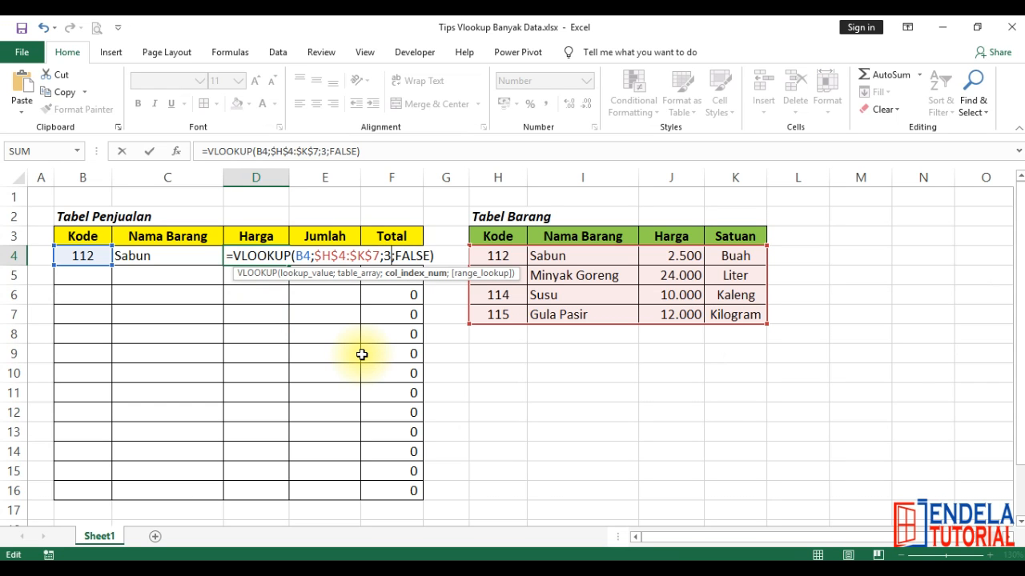
{"action": "key", "text": "Return"}
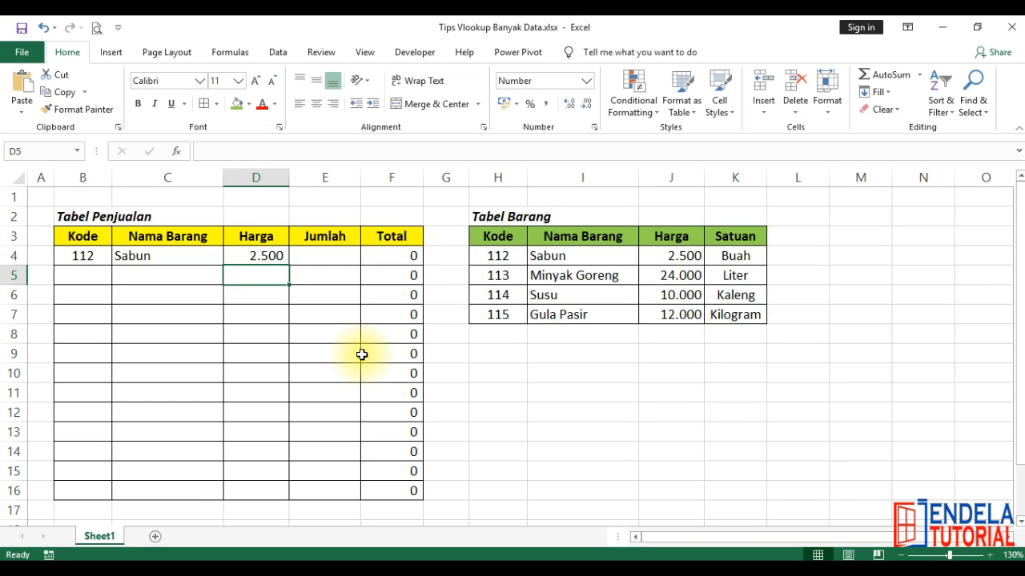
Step: Enter a quantity of 2 in the Jumlah cell E4 and check the formulas in F4 and C4
{"action": "left_click", "coordinate": [328, 256]}
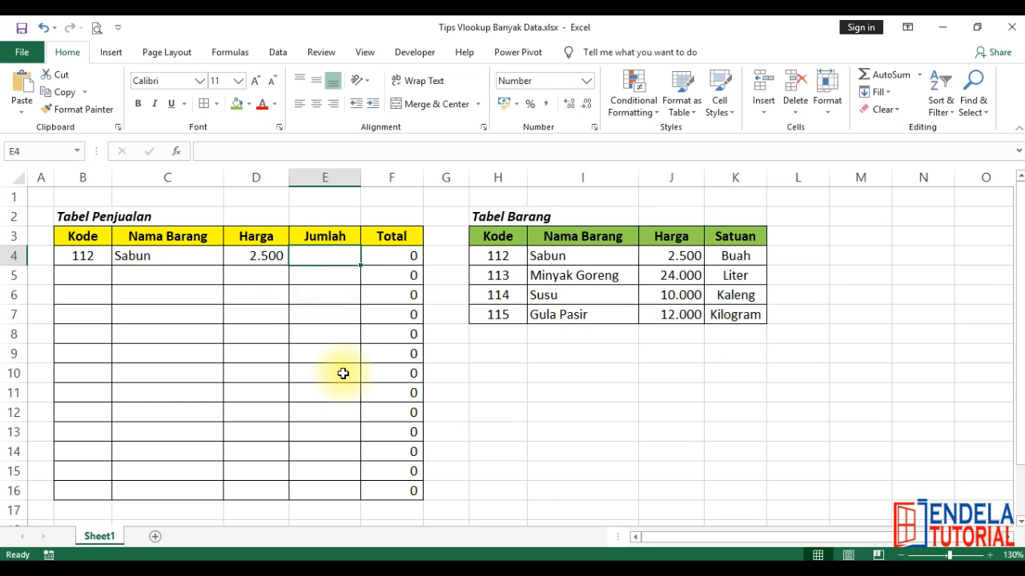
{"action": "type", "text": "2"}
{"action": "key", "text": "Return"}
{"action": "left_click", "coordinate": [395, 256]}
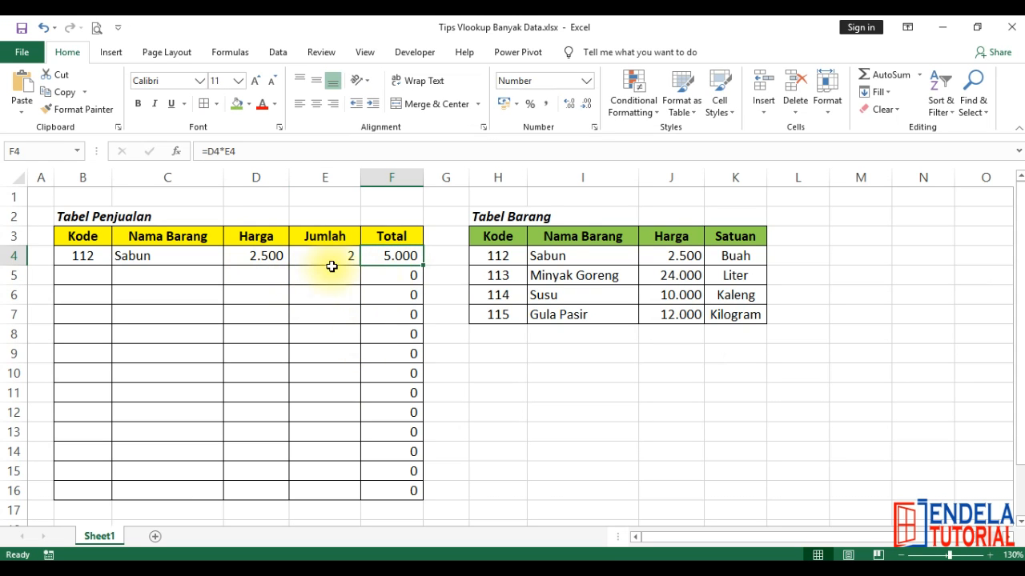
{"action": "left_click", "coordinate": [131, 256]}
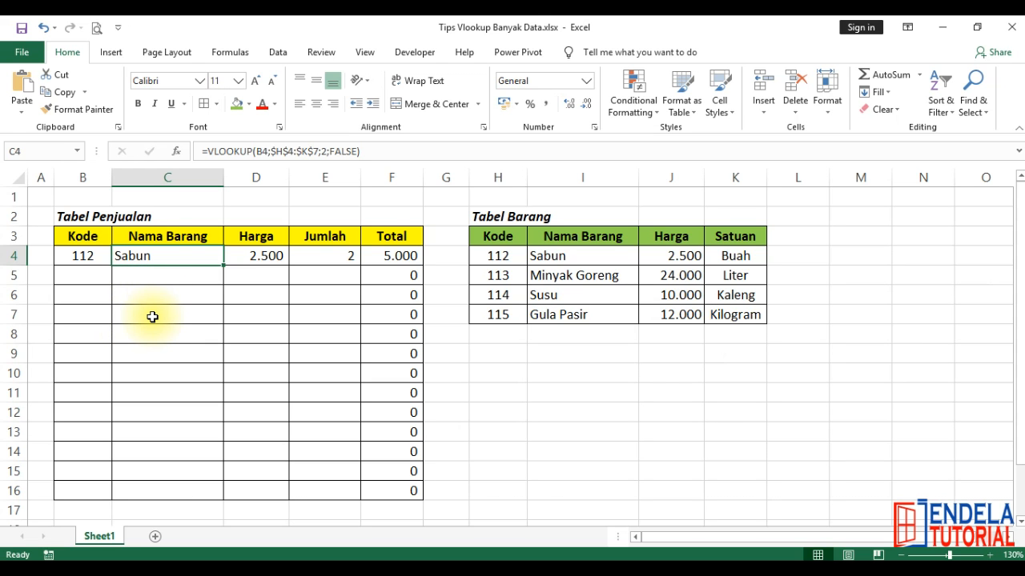
Step: Add a new item in row 8 of Tabel Barang with code 116, name Shampo, price 1000 and unit Bungkus
{"action": "left_click", "coordinate": [493, 332]}
{"action": "type", "text": "116"}
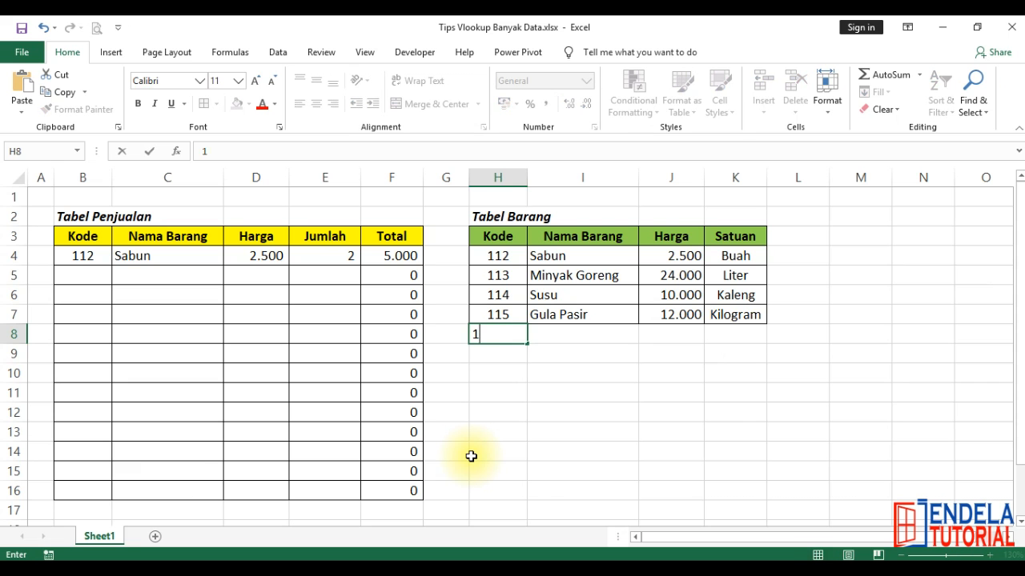
{"action": "key", "text": "Return"}
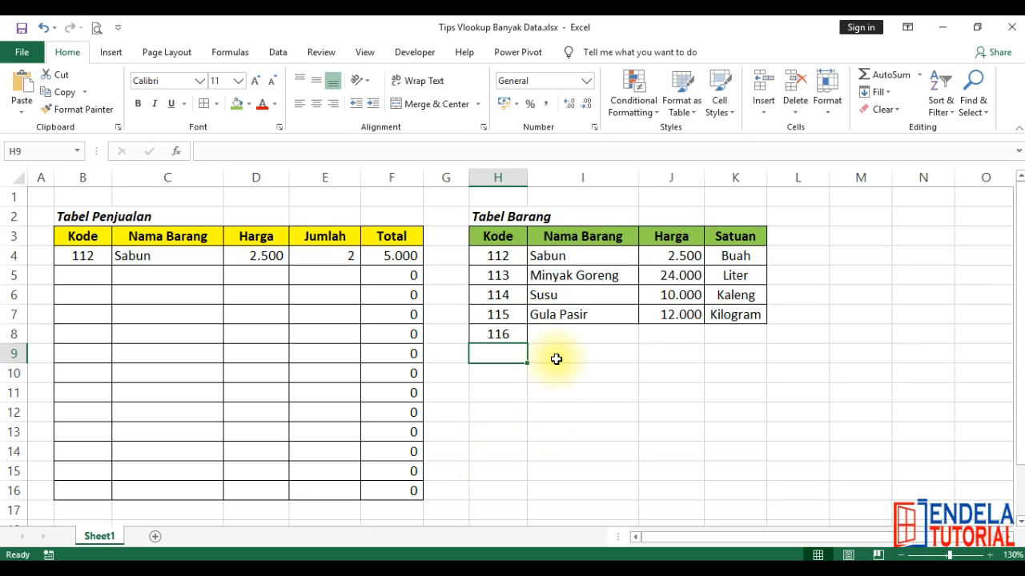
{"action": "left_click", "coordinate": [561, 333]}
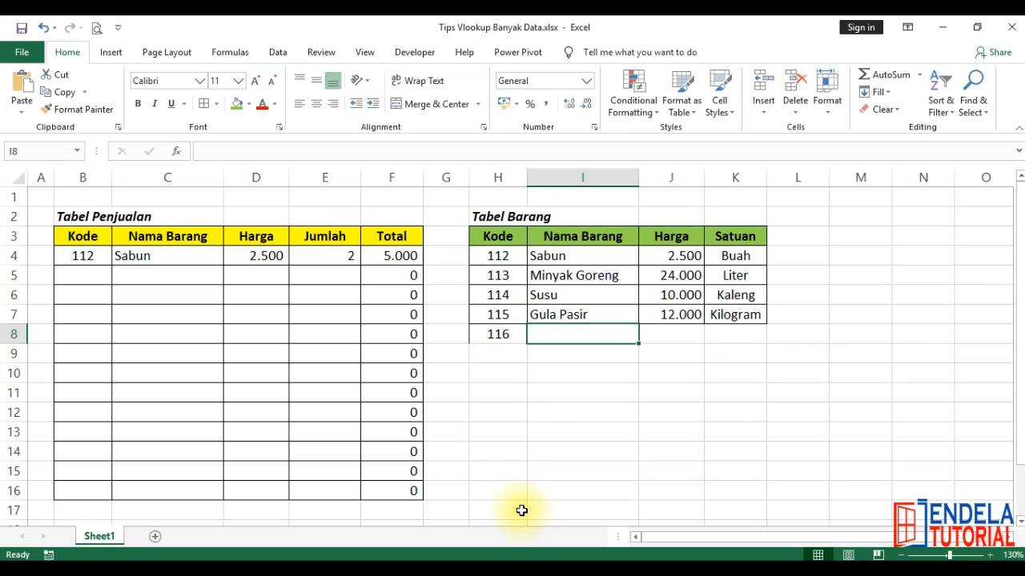
{"action": "type", "text": "Shampo"}
{"action": "key", "text": "Tab"}
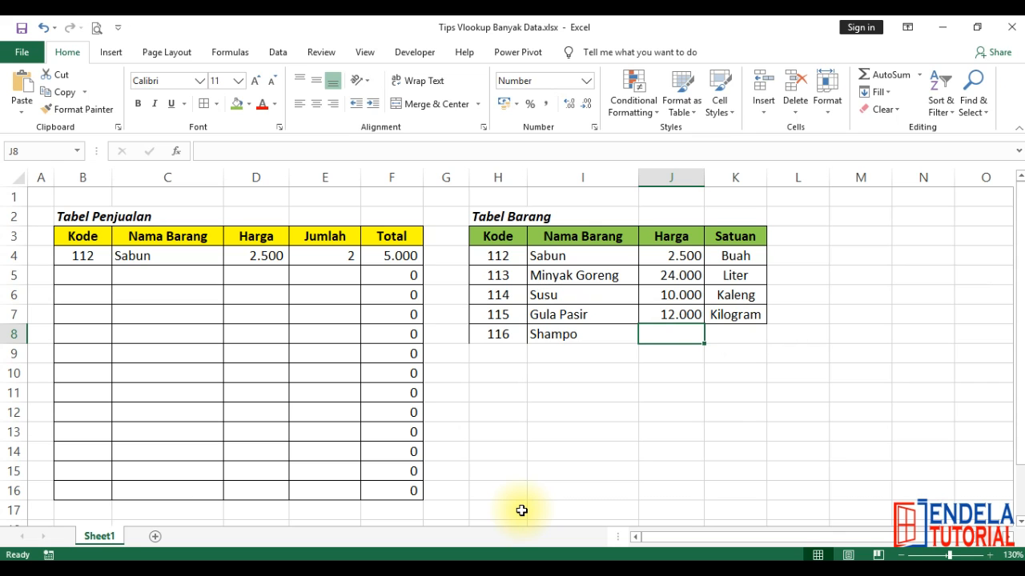
{"action": "type", "text": "1000"}
{"action": "key", "text": "Tab"}
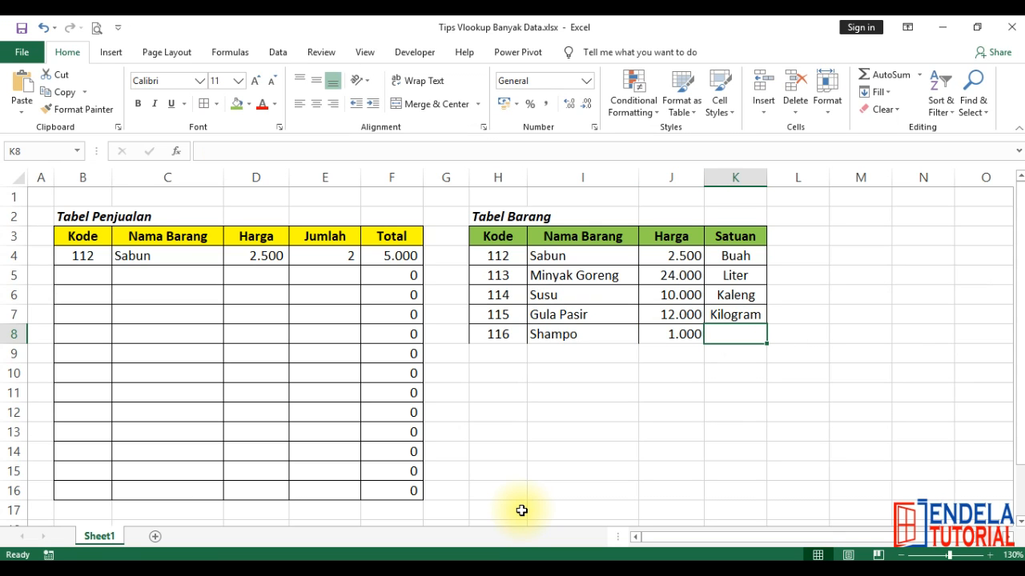
{"action": "type", "text": "Bungkus"}
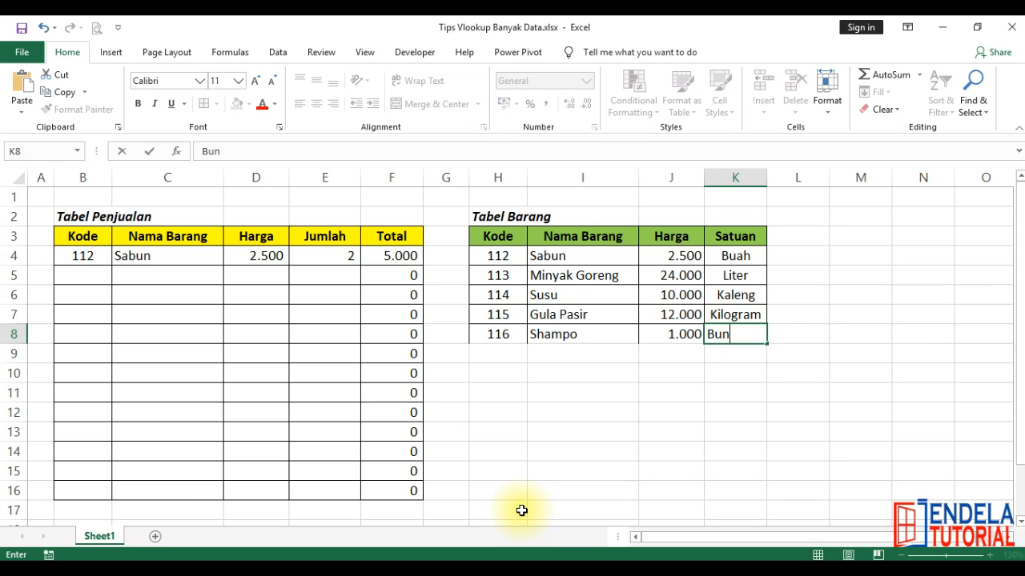
{"action": "key", "text": "Return"}
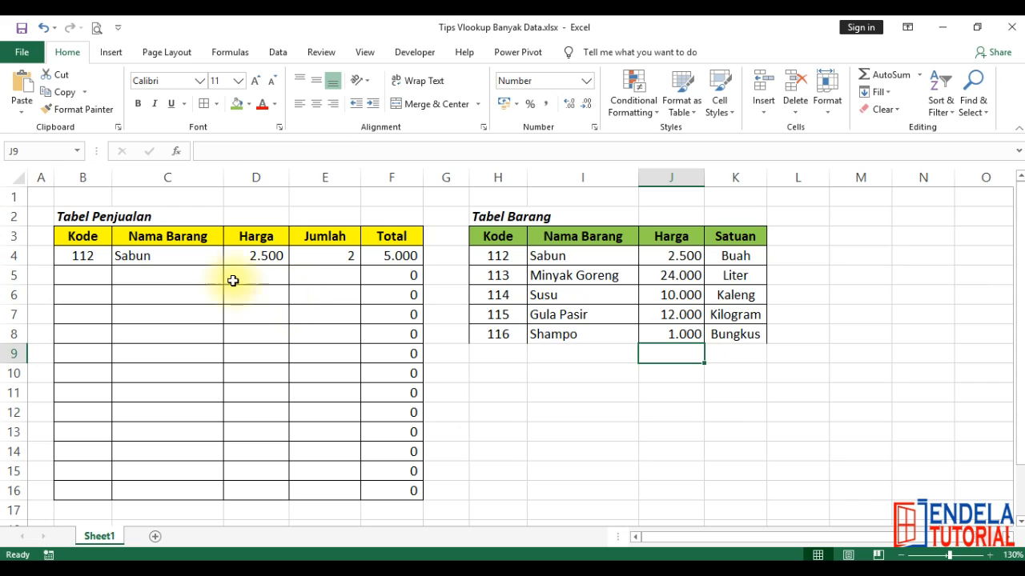
Step: Change the item code in the Kode cell B4 of Tabel Penjualan to 116
{"action": "left_click", "coordinate": [193, 256]}
{"action": "left_click", "coordinate": [94, 258]}
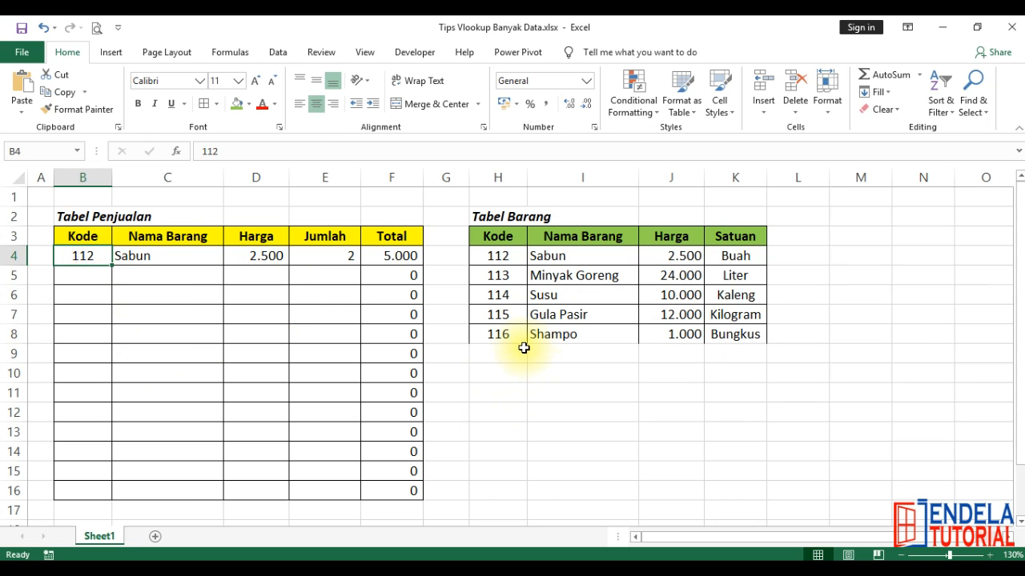
{"action": "type", "text": "116"}
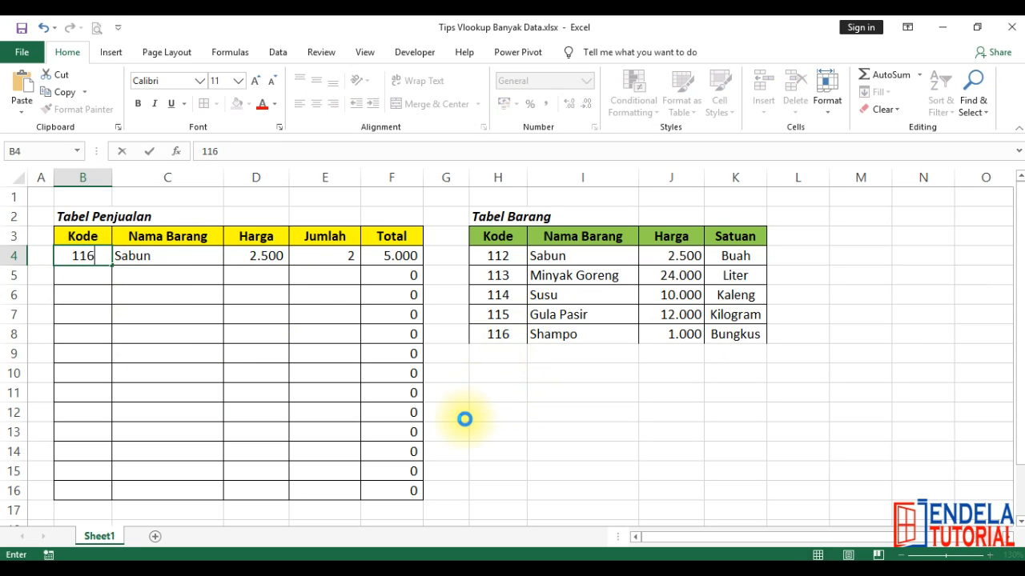
{"action": "key", "text": "Return"}
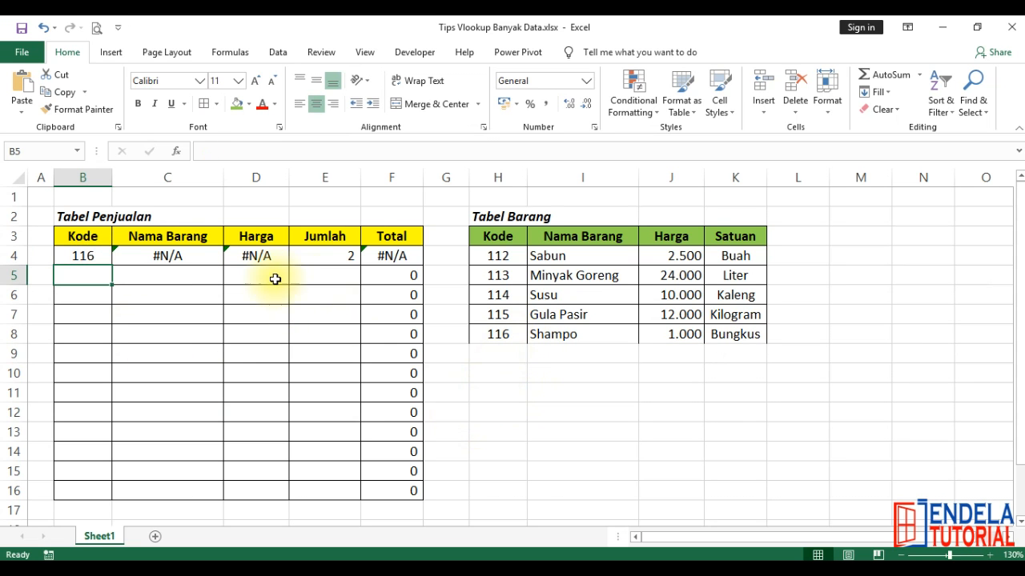
Step: Examine the VLOOKUP formulas in C4 and D4 and compare their lookup range with the rows of Tabel Barang
{"action": "left_click", "coordinate": [167, 256]}
{"action": "left_click", "coordinate": [253, 256]}
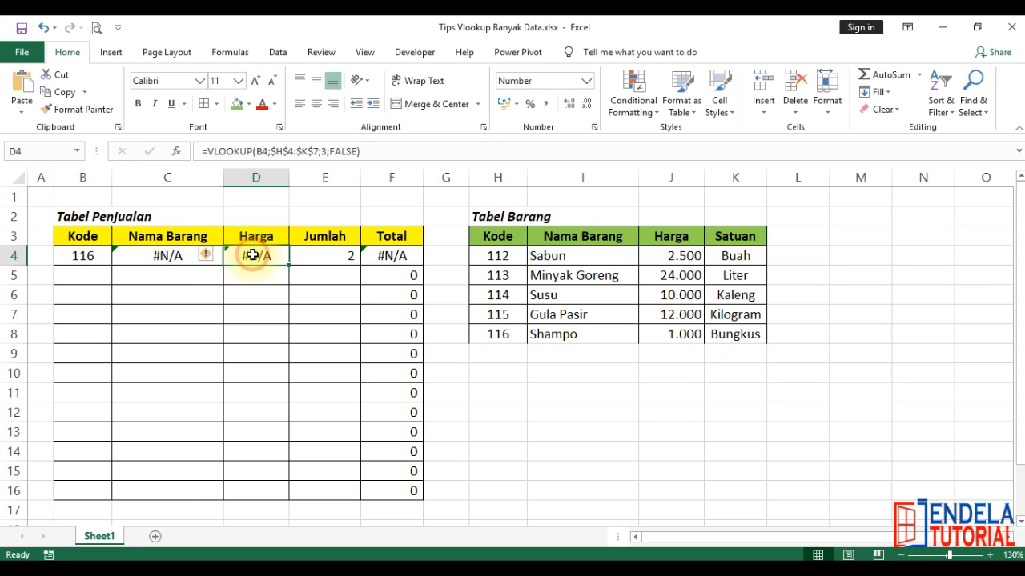
{"action": "left_click", "coordinate": [195, 256]}
{"action": "double_click", "coordinate": [194, 255]}
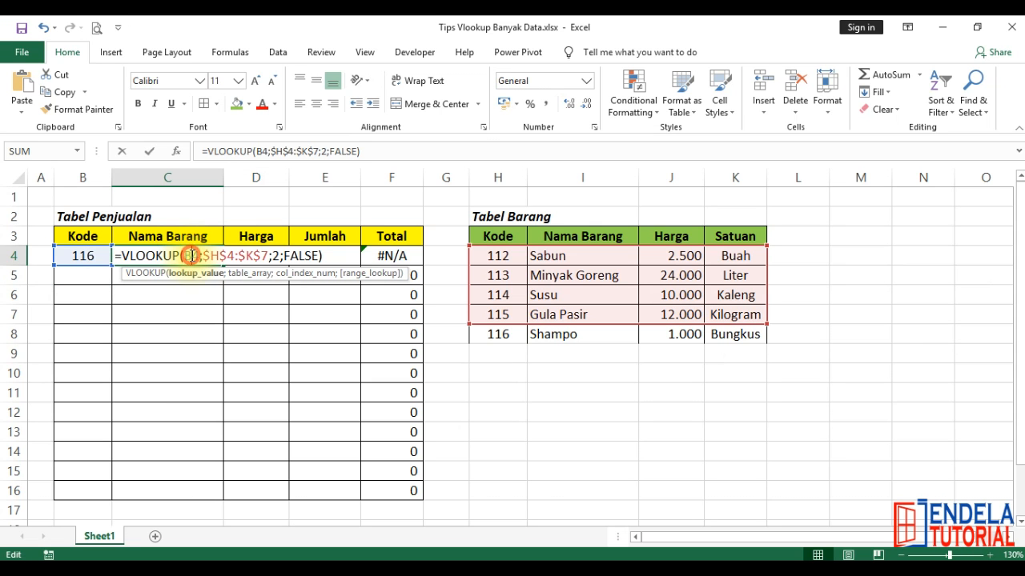
{"action": "left_click", "coordinate": [14, 314]}
{"action": "left_click", "coordinate": [488, 312]}
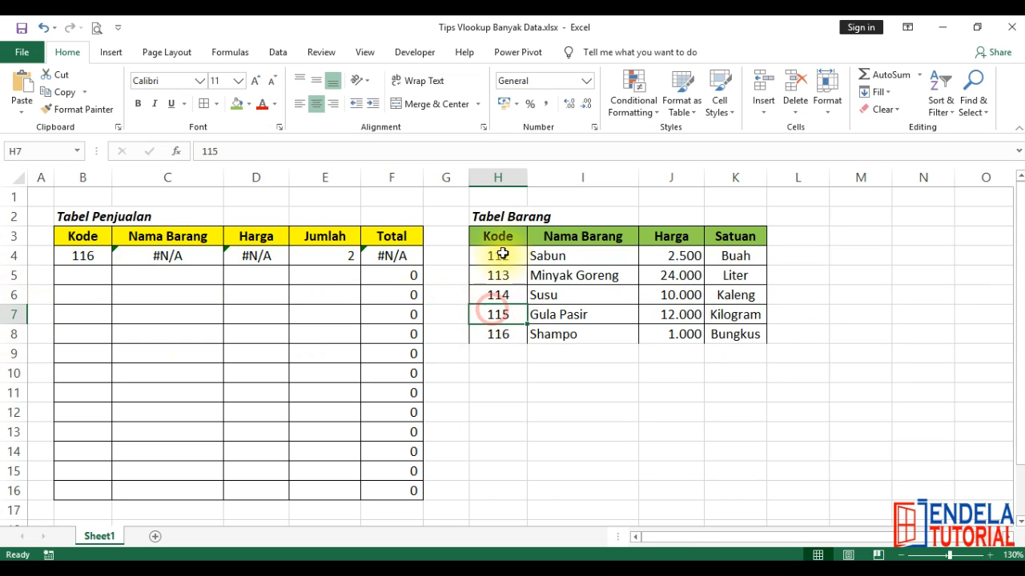
{"action": "left_click", "coordinate": [178, 253]}
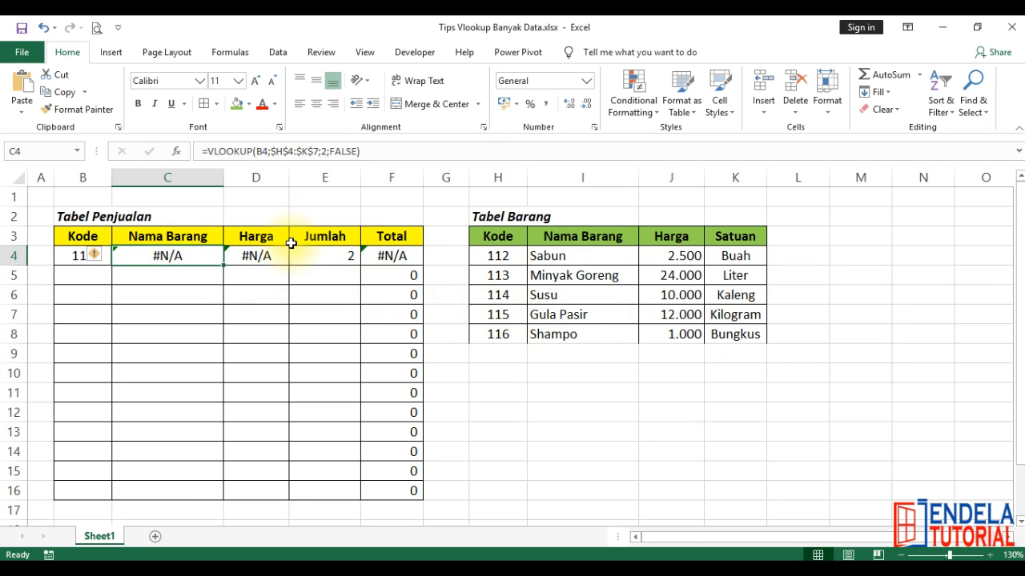
{"action": "double_click", "coordinate": [181, 256]}
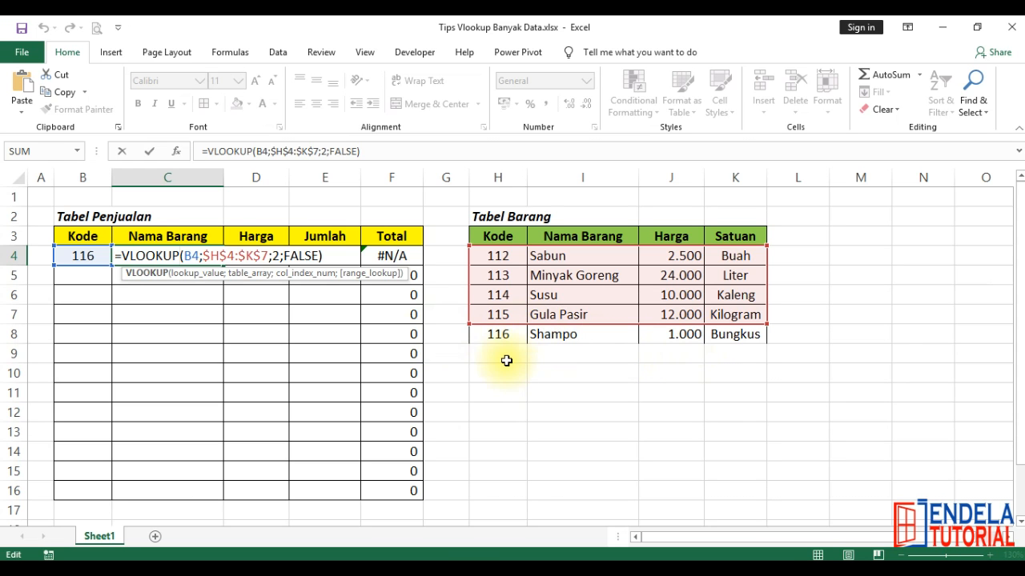
{"action": "key", "text": "Return"}
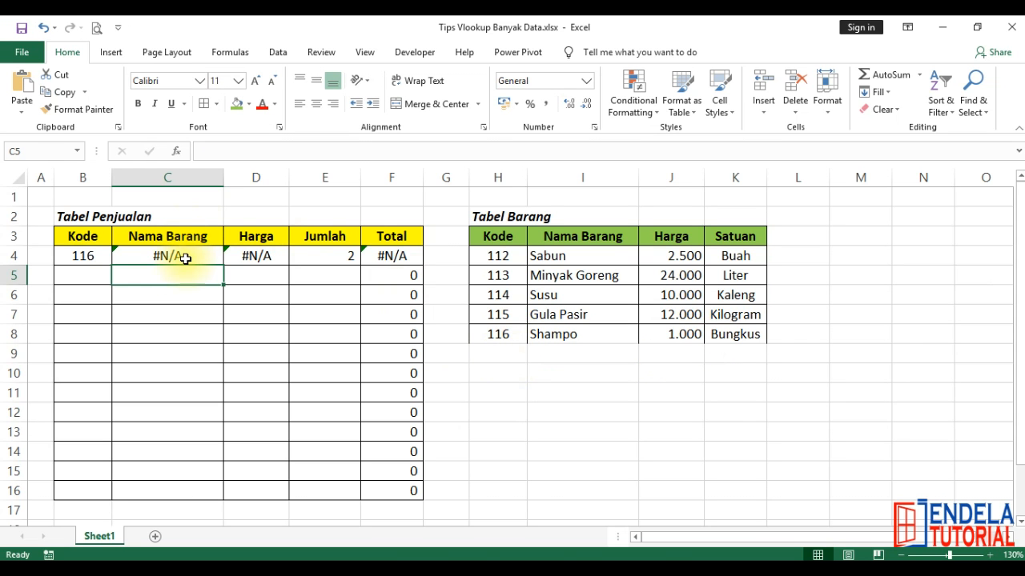
Step: Clear the VLOOKUP formulas from the Harga cell D4 and the Nama Barang cell C4
{"action": "left_click", "coordinate": [252, 253]}
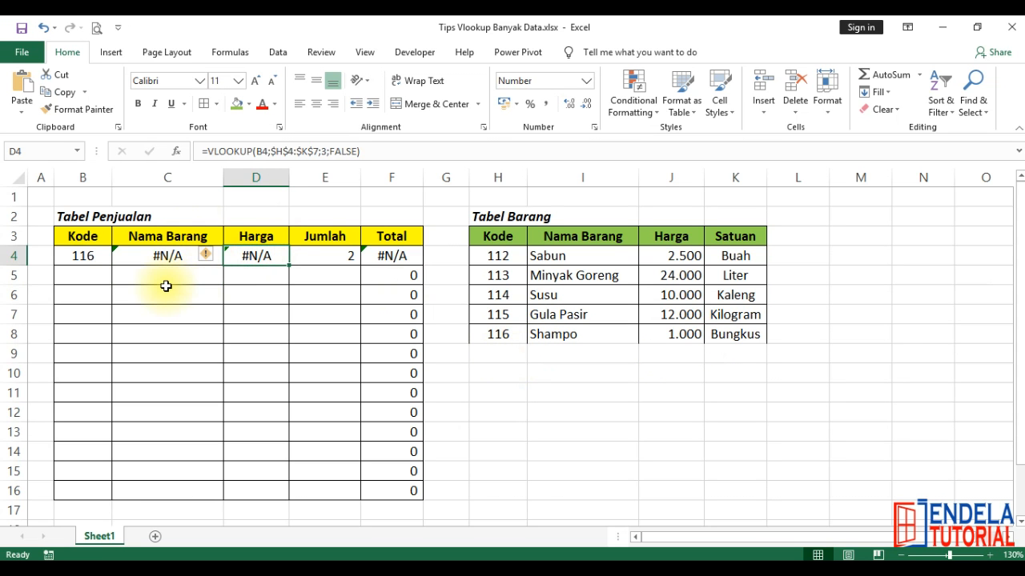
{"action": "key", "text": "Delete"}
{"action": "key", "text": "Delete"}
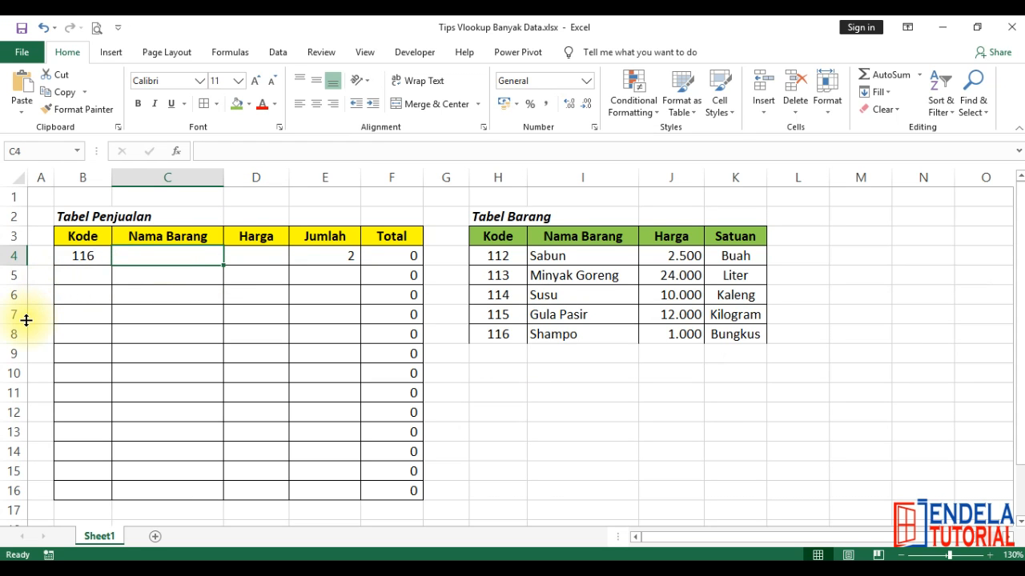
Step: Enter =VLOOKUP(B4;H:K;2;FALSE) in the Nama Barang cell C4, using the entire columns H to K as the lookup table
{"action": "type", "text": "=vl"}
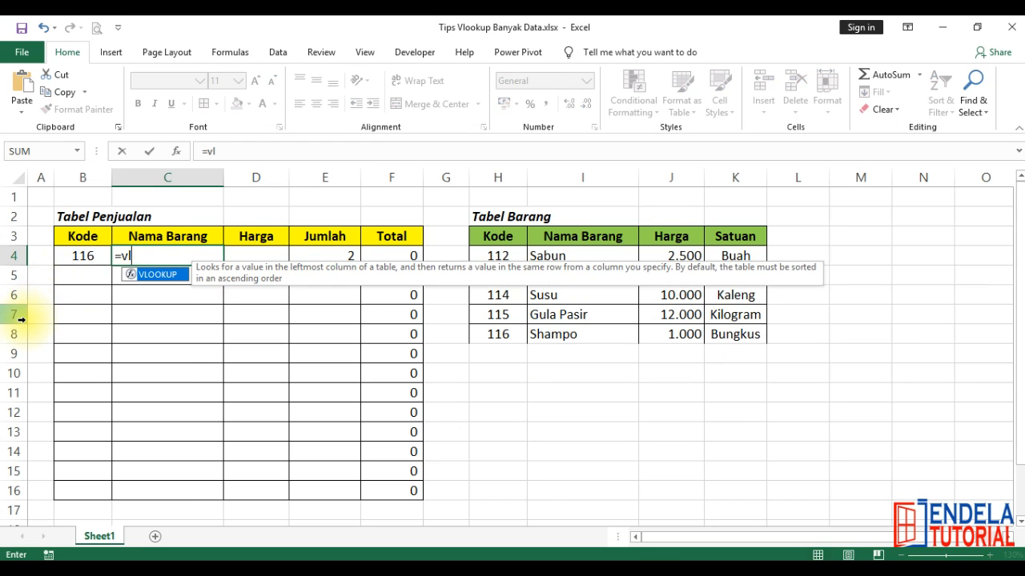
{"action": "key", "text": "Tab"}
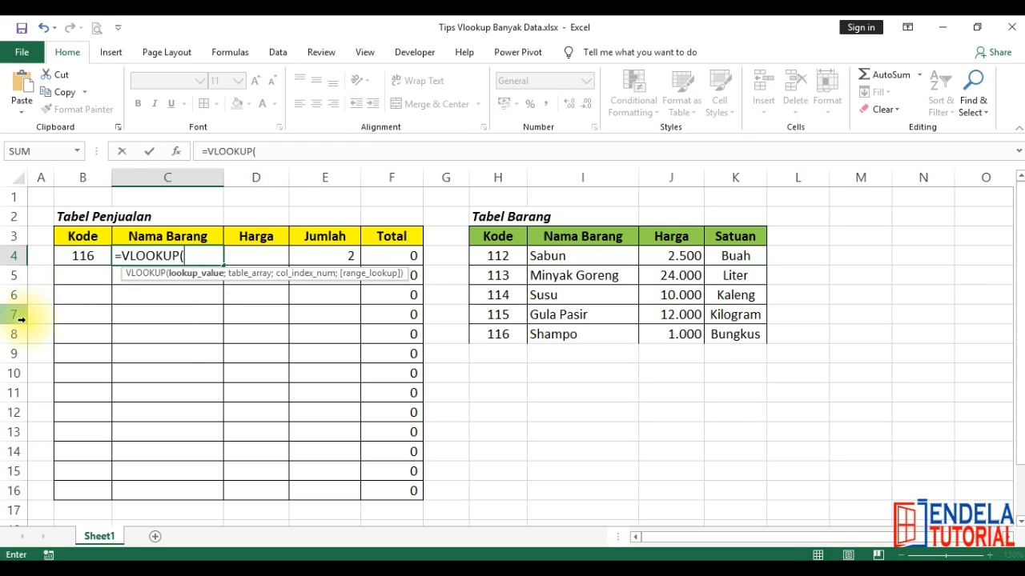
{"action": "left_click", "coordinate": [80, 256]}
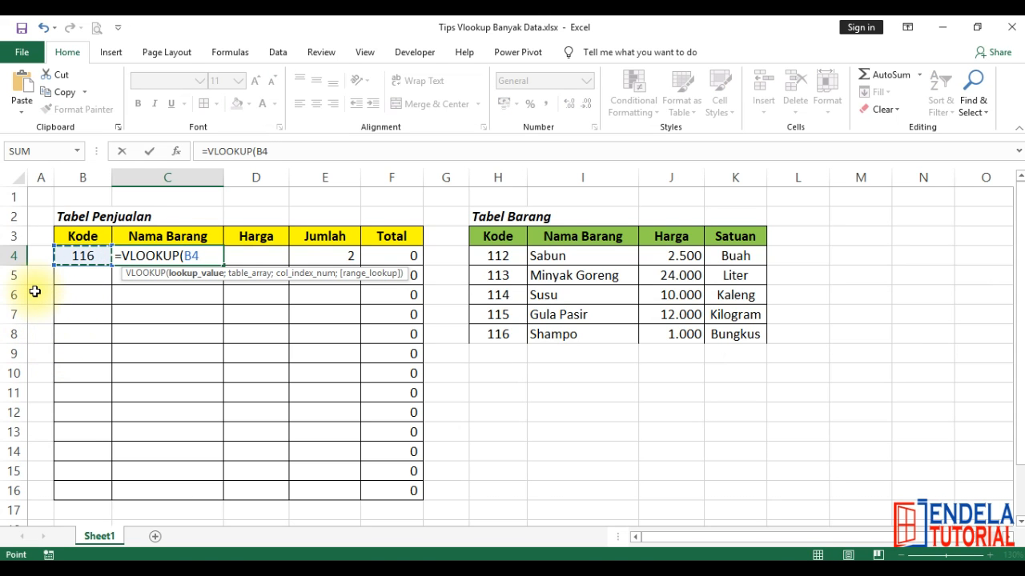
{"action": "type", "text": ";"}
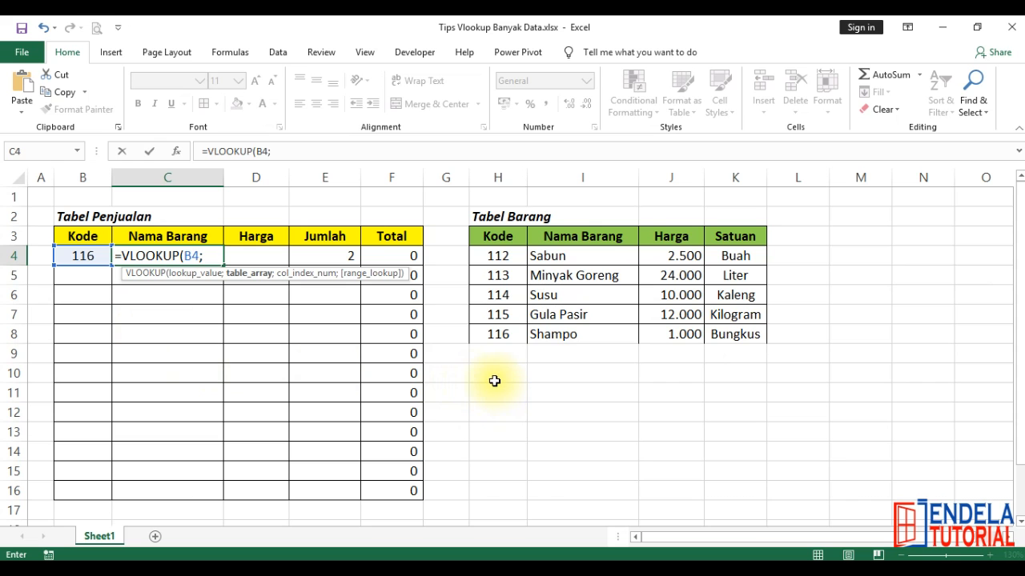
{"action": "left_click", "coordinate": [500, 171]}
{"action": "left_click_drag", "start_coordinate": [499, 173], "coordinate": [732, 194]}
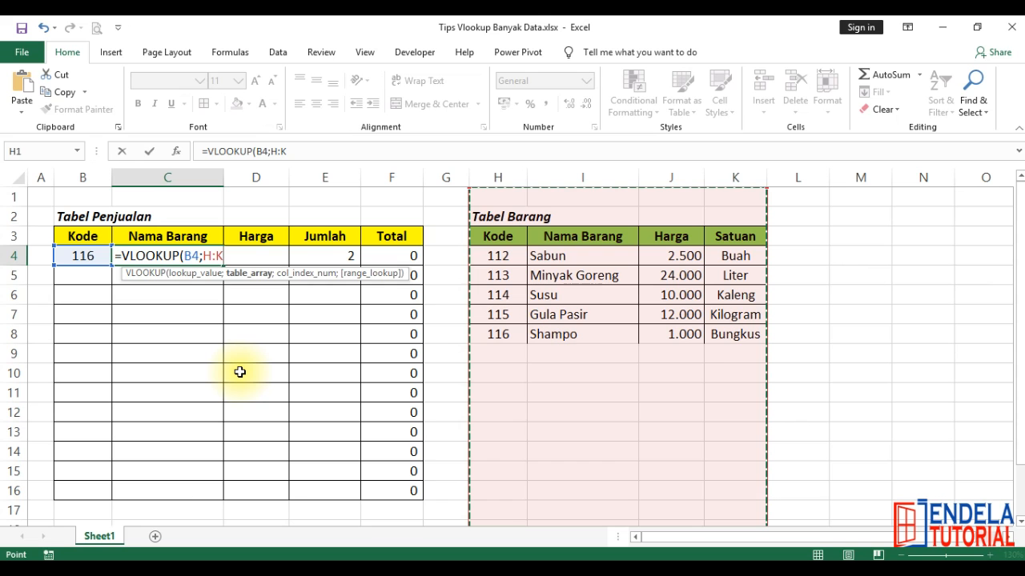
{"action": "type", "text": ";"}
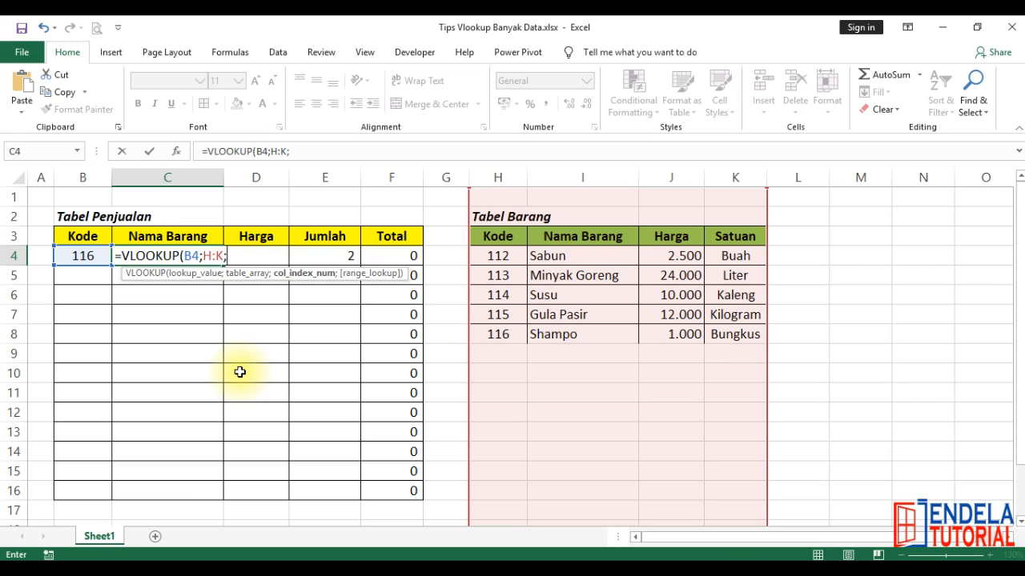
{"action": "type", "text": "2"}
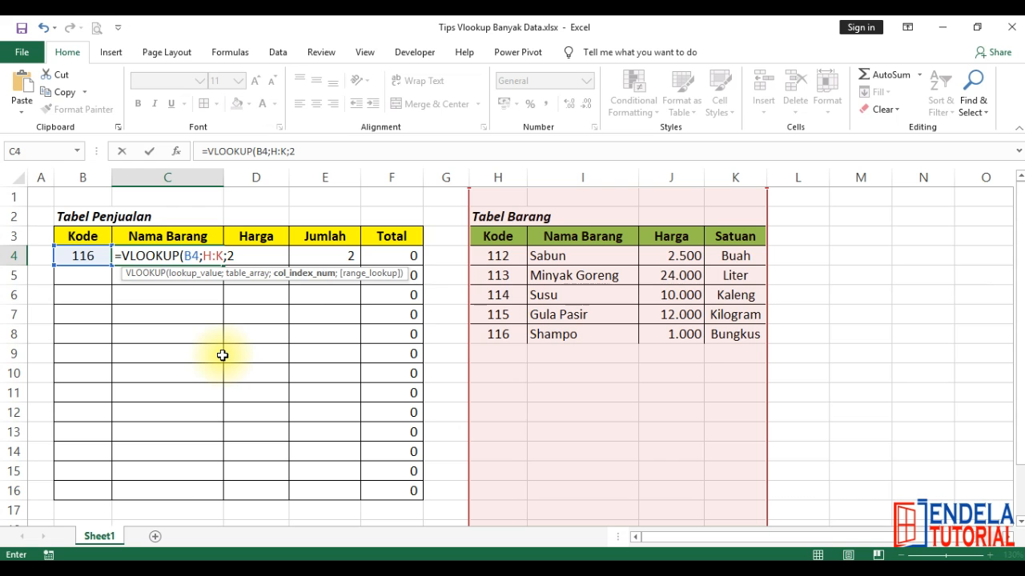
{"action": "type", "text": ";"}
{"action": "type", "text": "false)"}
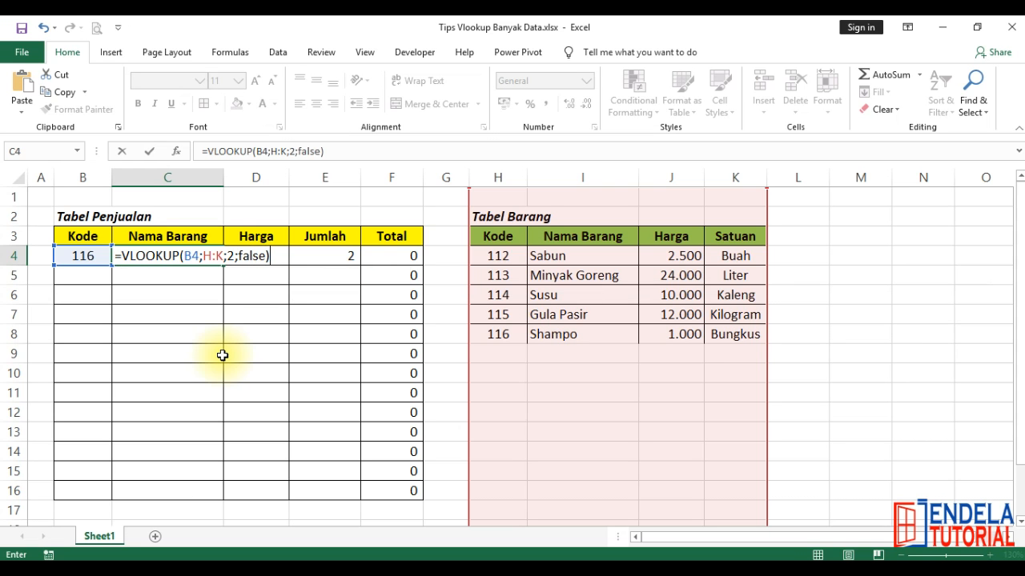
{"action": "key", "text": "Return"}
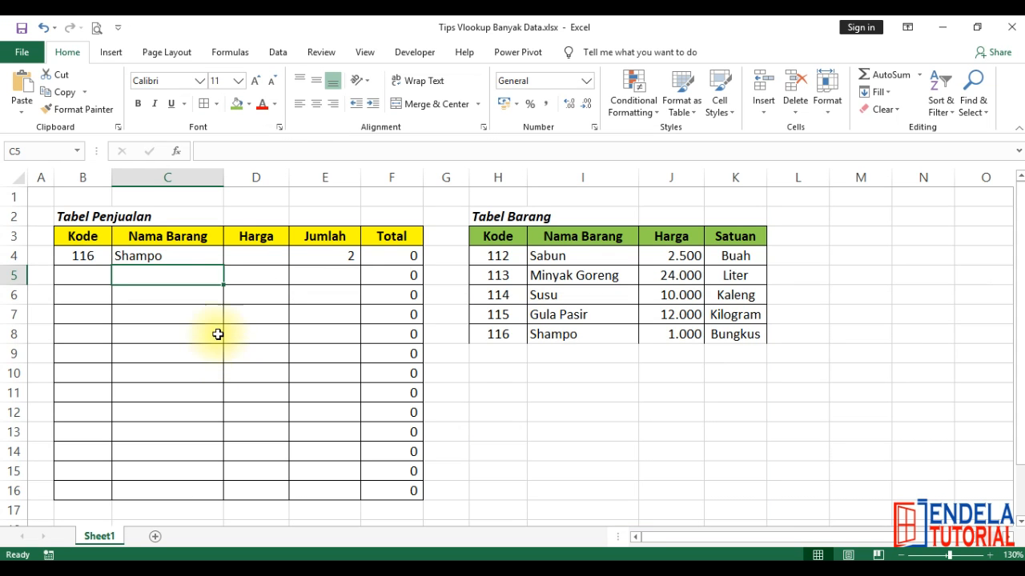
Step: Copy the whole-column VLOOKUP formula text from C4 into the Harga cell D4, keeping its references unchanged
{"action": "left_click", "coordinate": [208, 253]}
{"action": "left_click_drag", "start_coordinate": [328, 151], "coordinate": [193, 146]}
{"action": "right_click", "coordinate": [216, 148]}
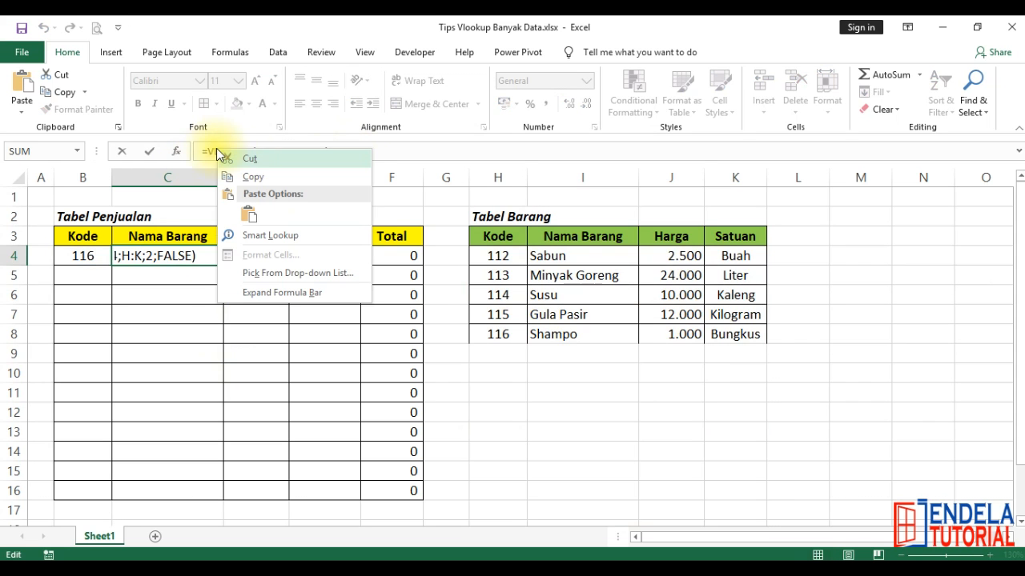
{"action": "left_click", "coordinate": [255, 175]}
{"action": "key", "text": "Return"}
{"action": "left_click", "coordinate": [263, 254]}
{"action": "right_click", "coordinate": [263, 254]}
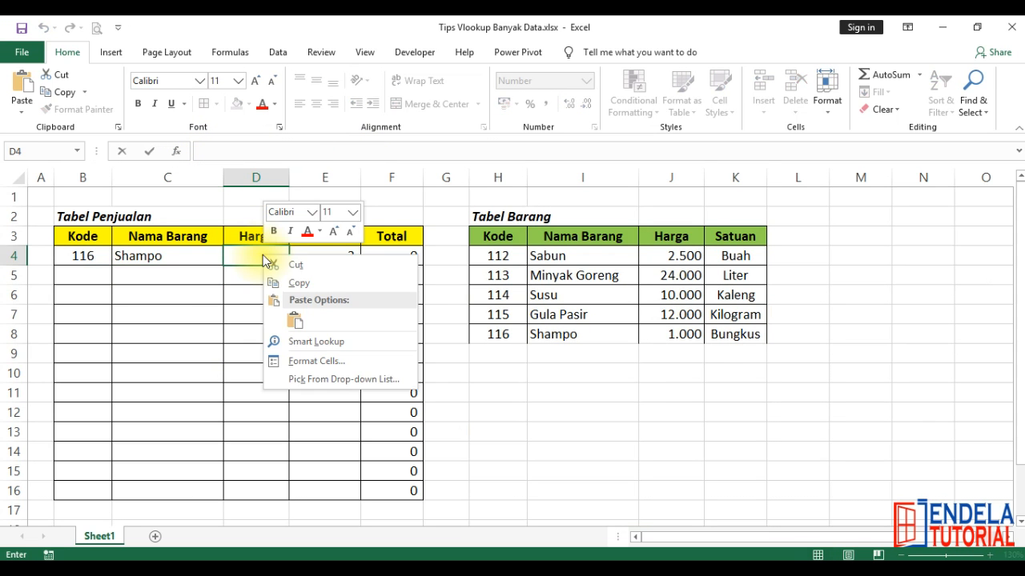
{"action": "left_click", "coordinate": [295, 321]}
Step: Set the column index of the pasted VLOOKUP in D4 to 3 and check the formula
{"action": "left_click", "coordinate": [344, 255]}
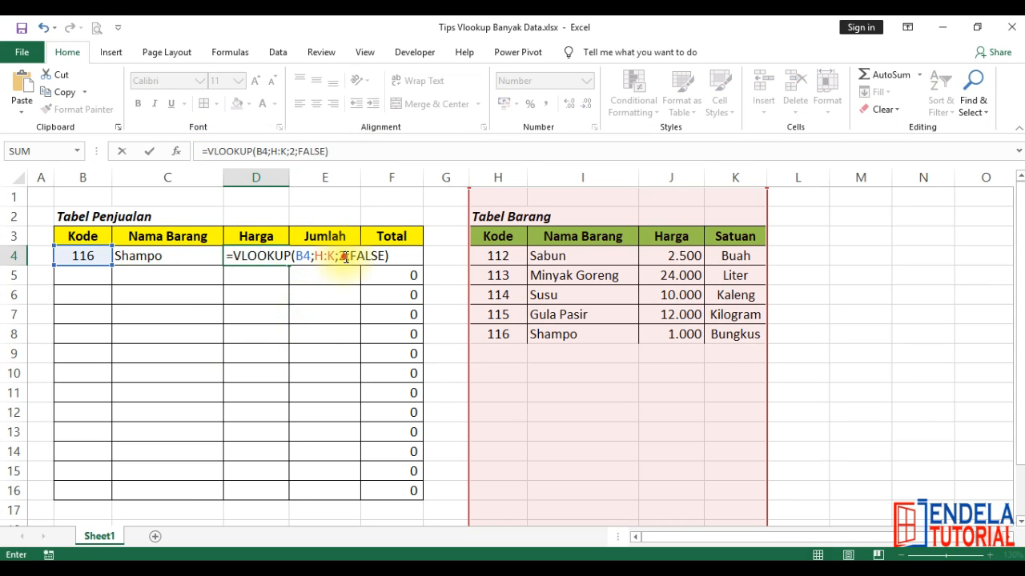
{"action": "key", "text": "BackSpace"}
{"action": "type", "text": "3"}
{"action": "key", "text": "Return"}
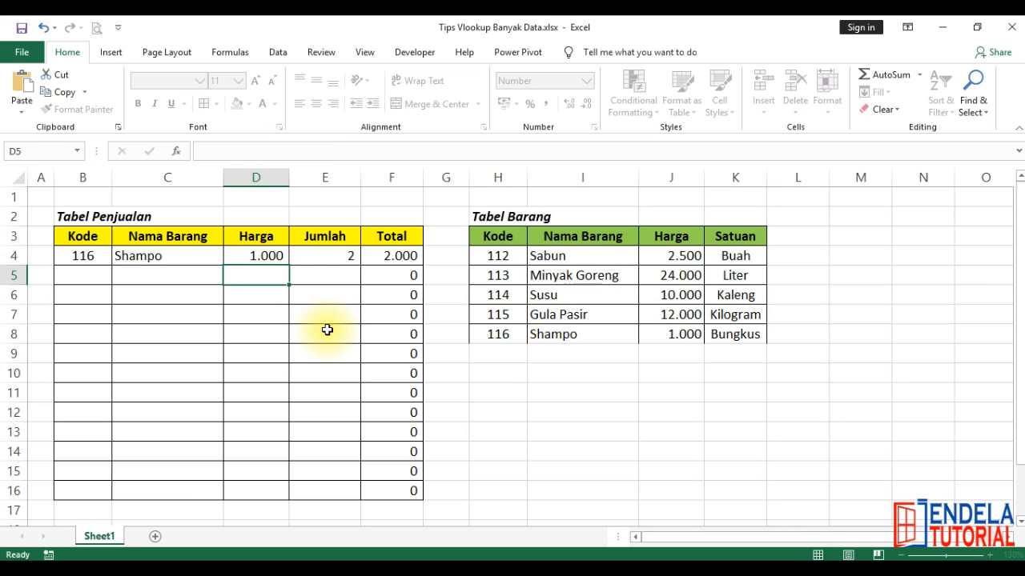
{"action": "left_click", "coordinate": [257, 255]}
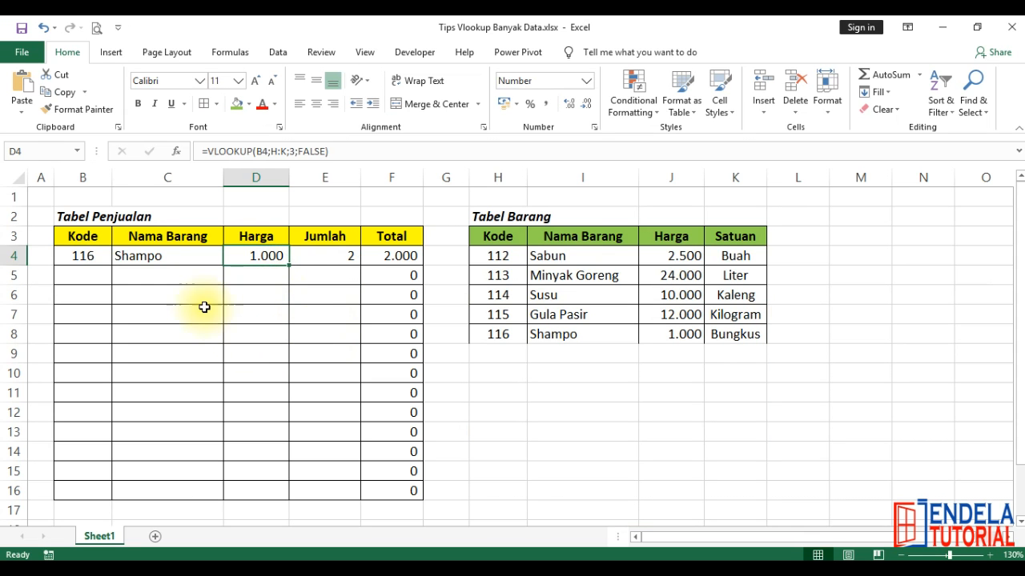
Step: Add a new item in row 9 of Tabel Barang with code 117, name Sikat Gigi, price 5000 and unit Buah
{"action": "left_click", "coordinate": [85, 256]}
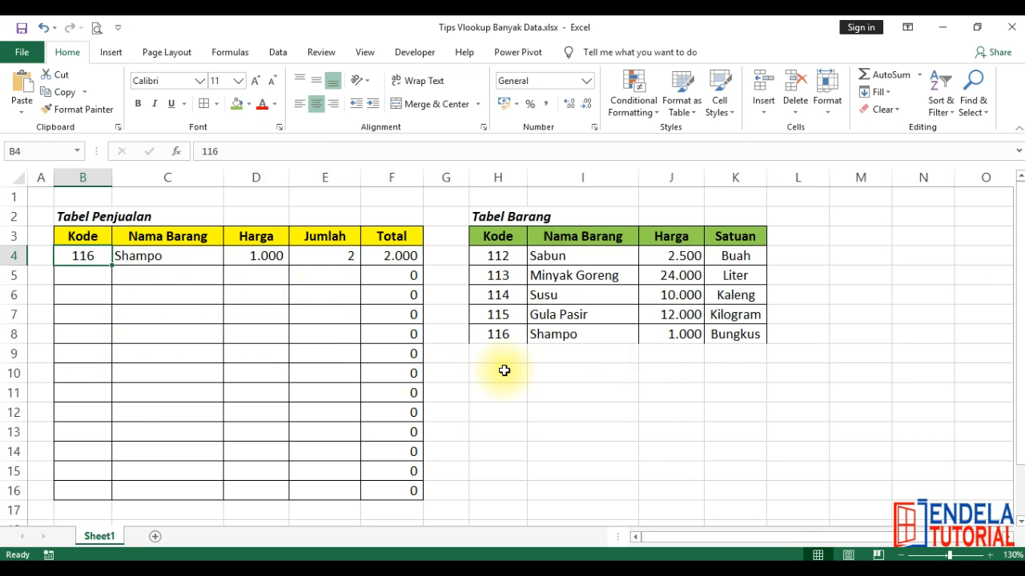
{"action": "left_click", "coordinate": [483, 352]}
{"action": "type", "text": "117"}
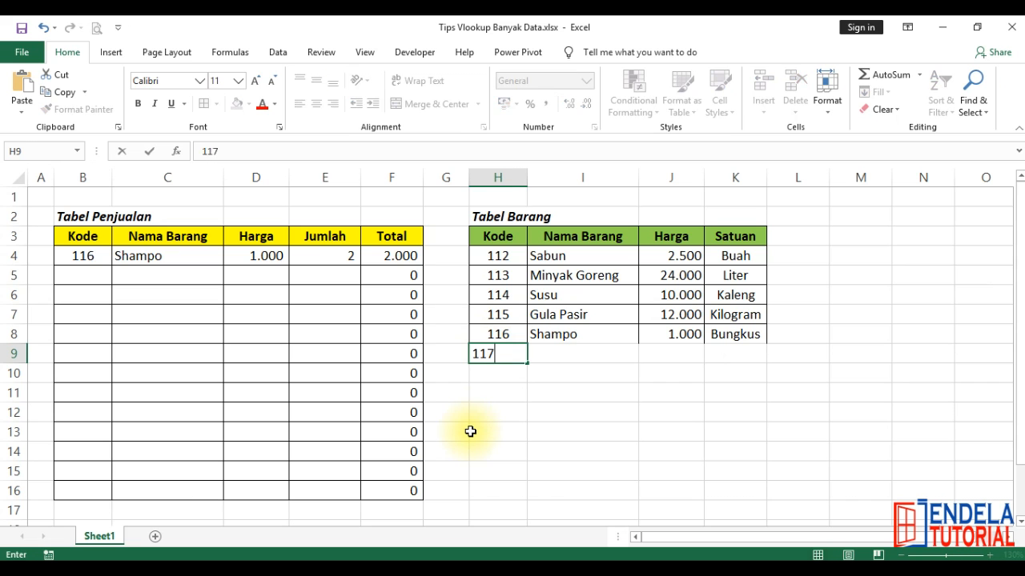
{"action": "key", "text": "Tab"}
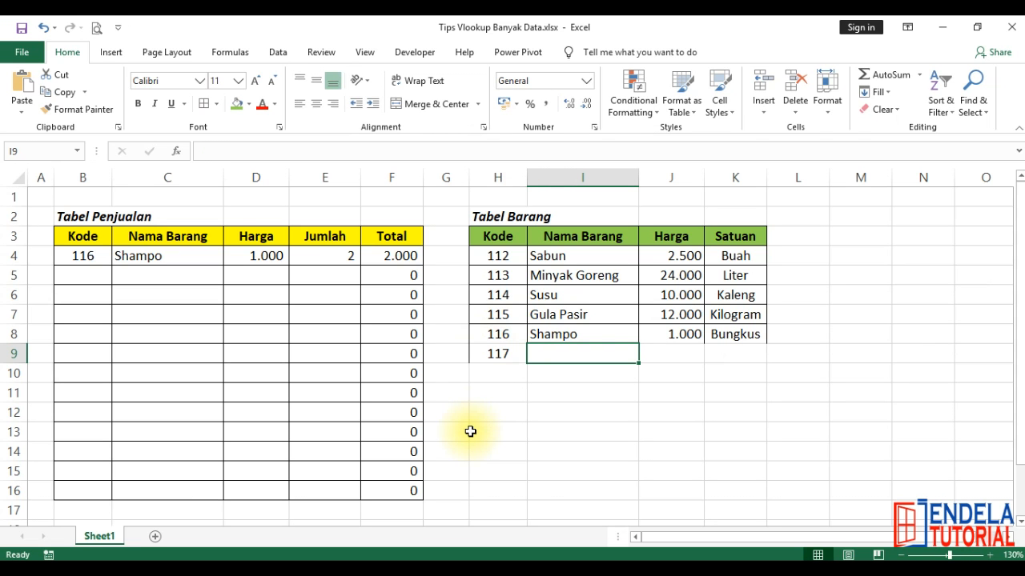
{"action": "type", "text": "Sikat Gigi"}
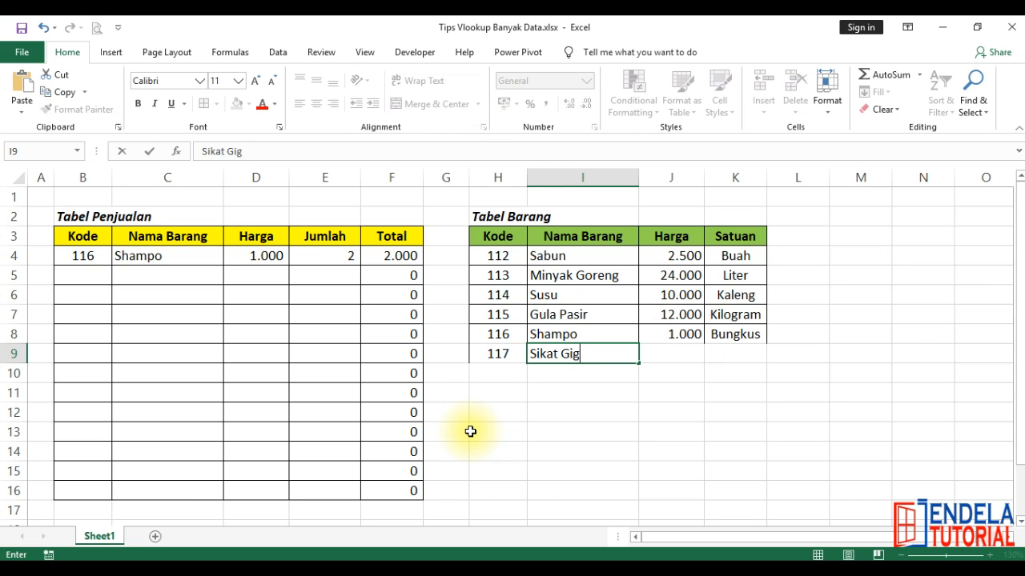
{"action": "key", "text": "Tab"}
{"action": "type", "text": "5000"}
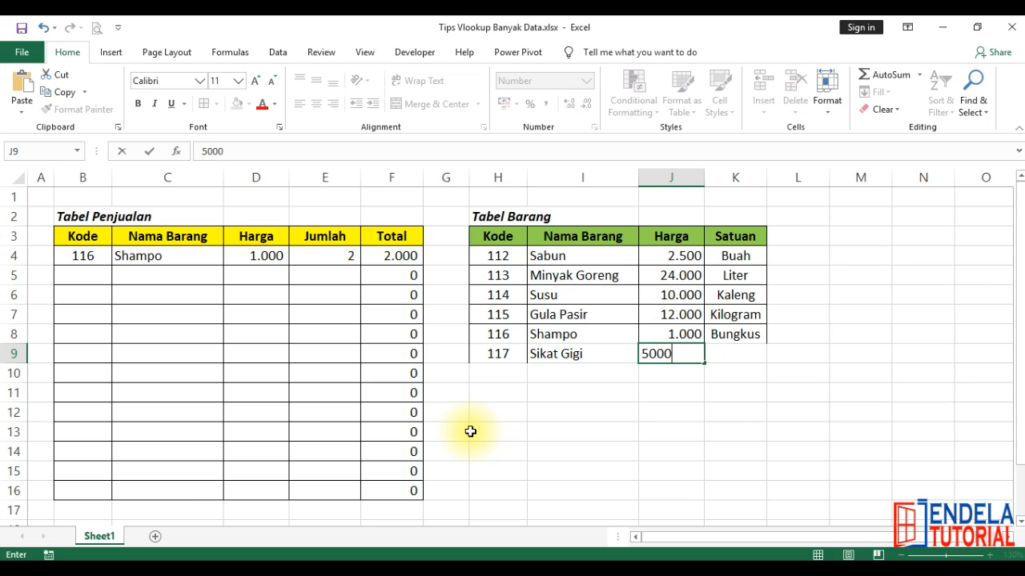
{"action": "key", "text": "Tab"}
{"action": "type", "text": "Buah"}
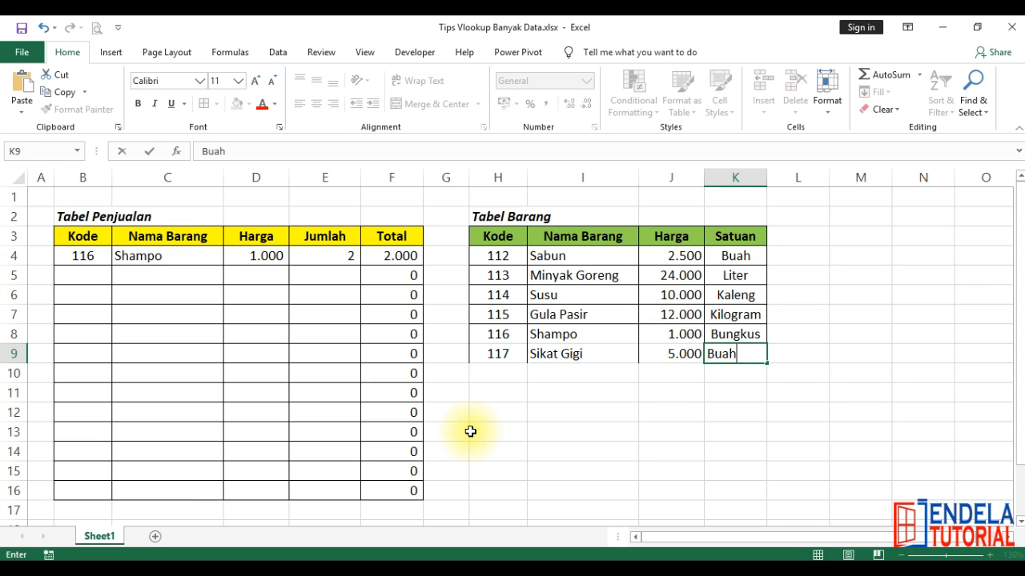
{"action": "key", "text": "Return"}
{"action": "left_click", "coordinate": [560, 398]}
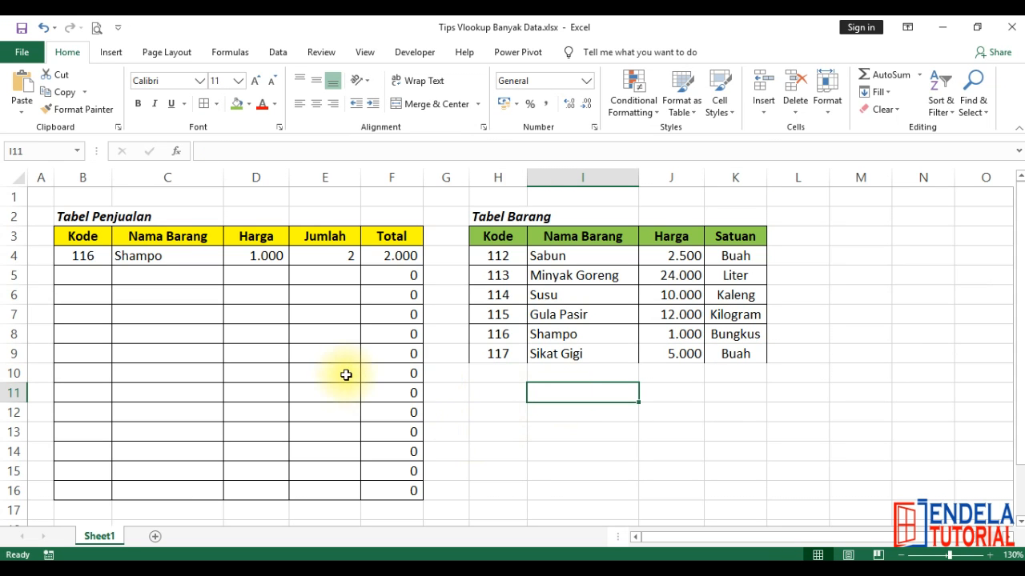
Step: Set the item code in the Kode cell B4 to 117 and check the formula in C4
{"action": "left_click", "coordinate": [83, 257]}
{"action": "type", "text": "117"}
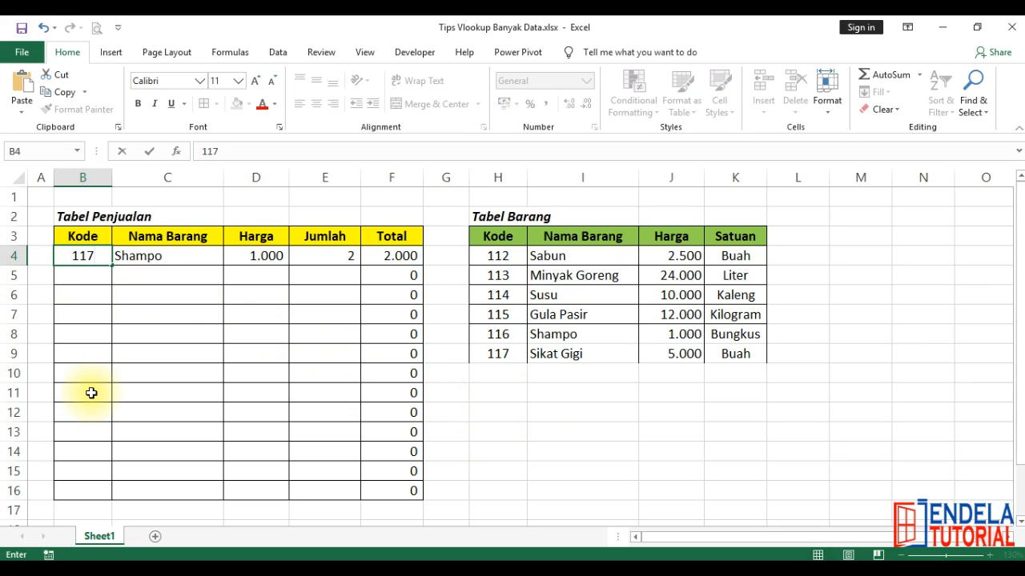
{"action": "key", "text": "Return"}
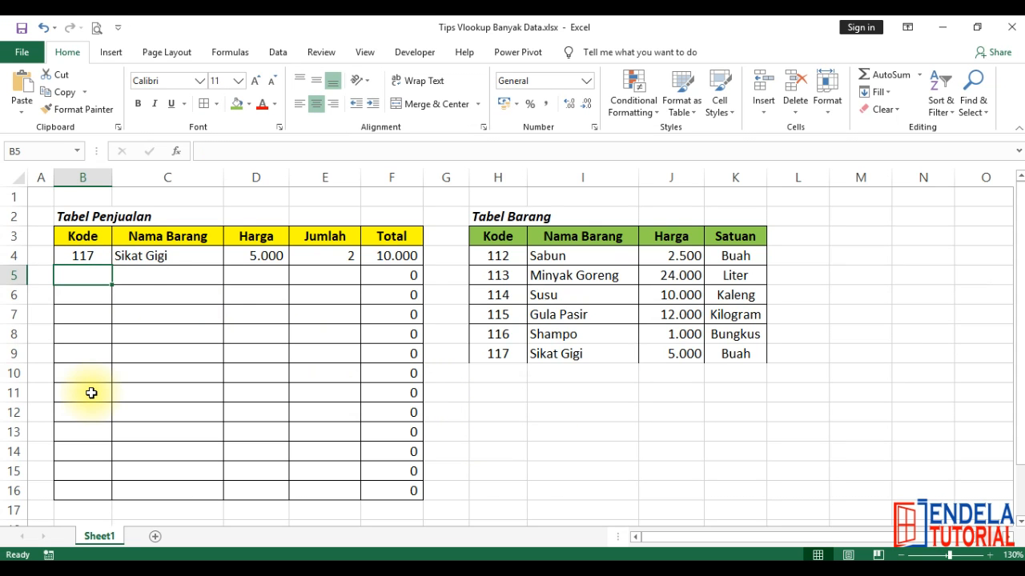
{"action": "left_click", "coordinate": [155, 256]}
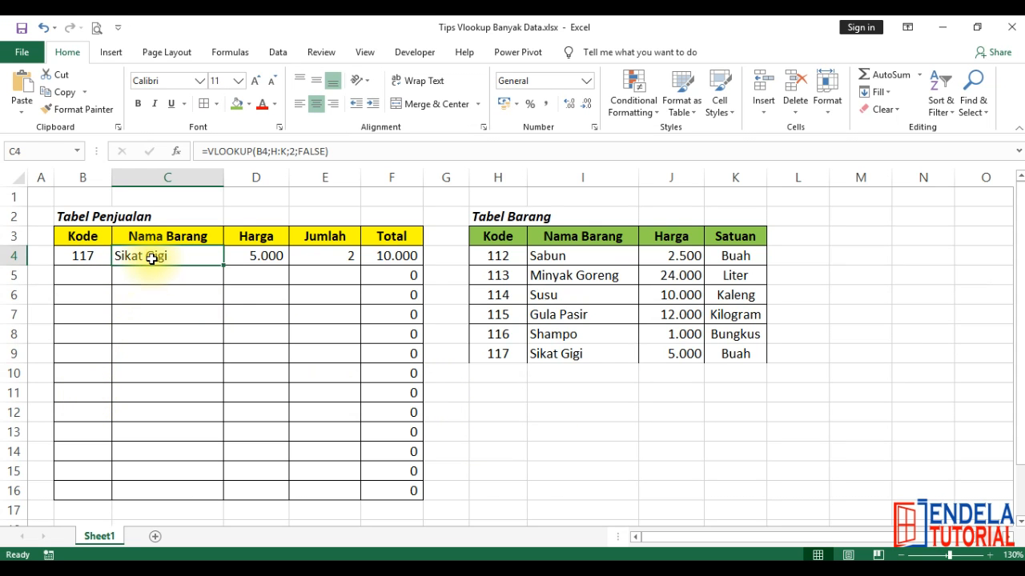
Step: Add a new item in row 10 of Tabel Barang with code 118, name Odol, price 2500 and unit Buah
{"action": "left_click", "coordinate": [484, 377]}
{"action": "type", "text": "118"}
{"action": "key", "text": "Page_Down"}
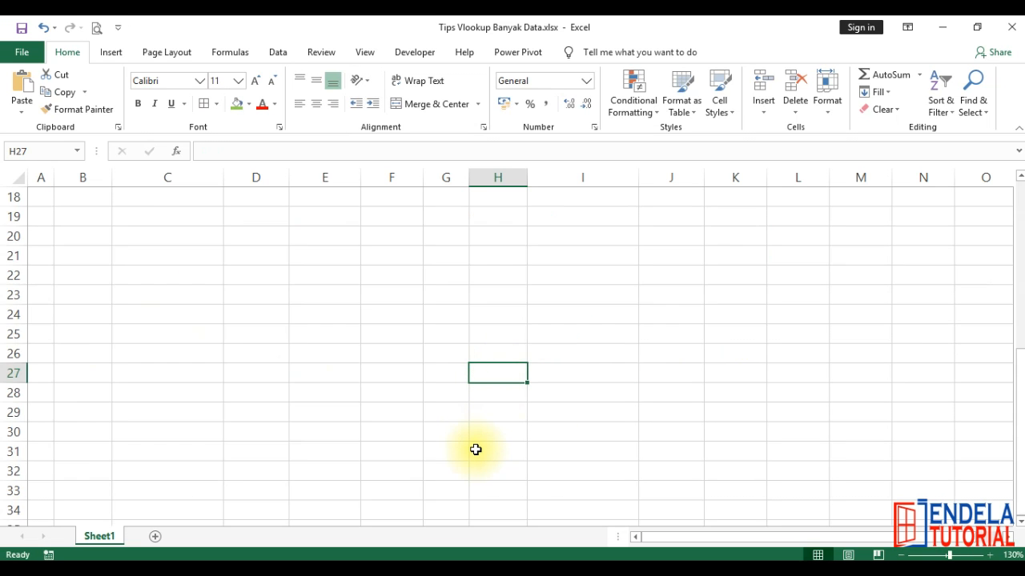
{"action": "scroll", "coordinate": [476, 449], "scroll_direction": "up", "scroll_amount": 6}
{"action": "left_click", "coordinate": [486, 373]}
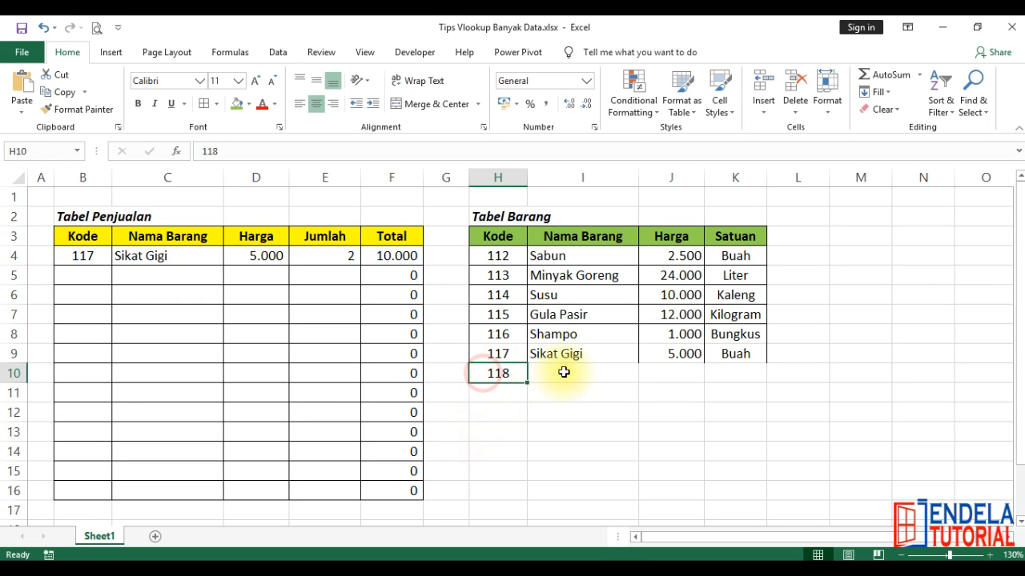
{"action": "left_click", "coordinate": [564, 373]}
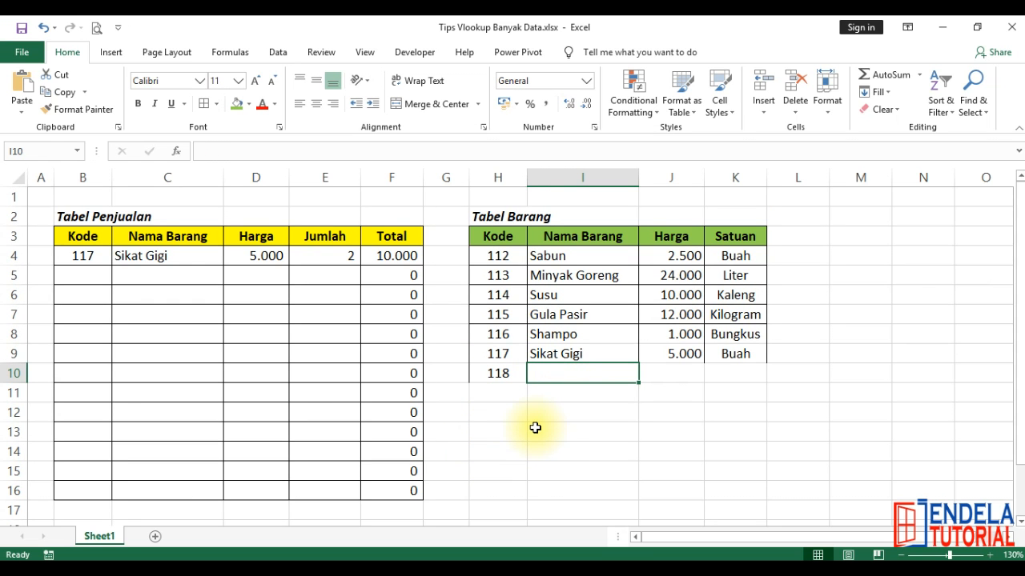
{"action": "type", "text": "Odol"}
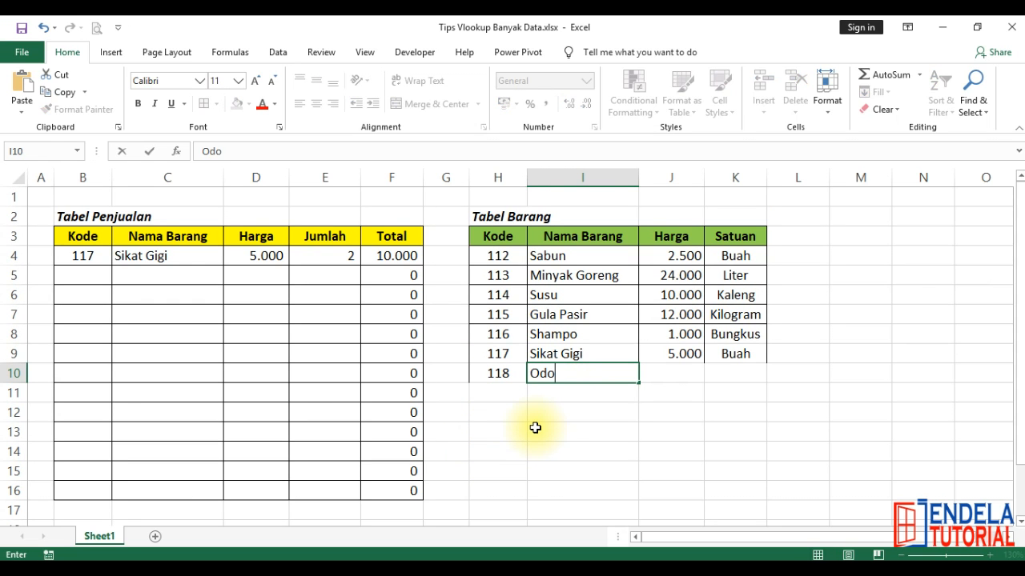
{"action": "key", "text": "Tab"}
{"action": "type", "text": "2500"}
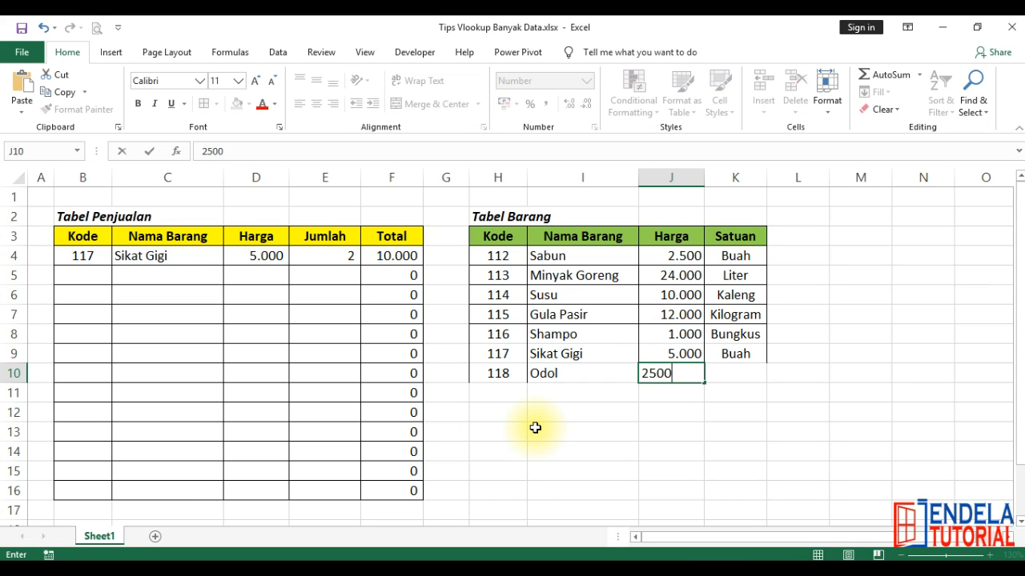
{"action": "key", "text": "Tab"}
{"action": "type", "text": "Buah"}
{"action": "key", "text": "Return"}
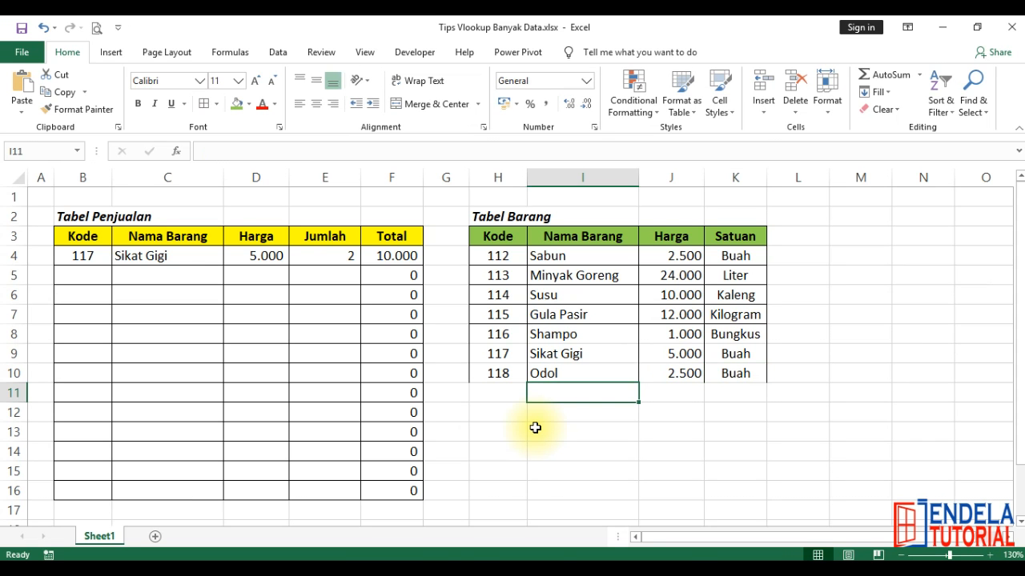
Step: Set the item code in the Kode cell B4 to 118 and check the formulas in C4 and D4
{"action": "left_click", "coordinate": [76, 254]}
{"action": "type", "text": "118"}
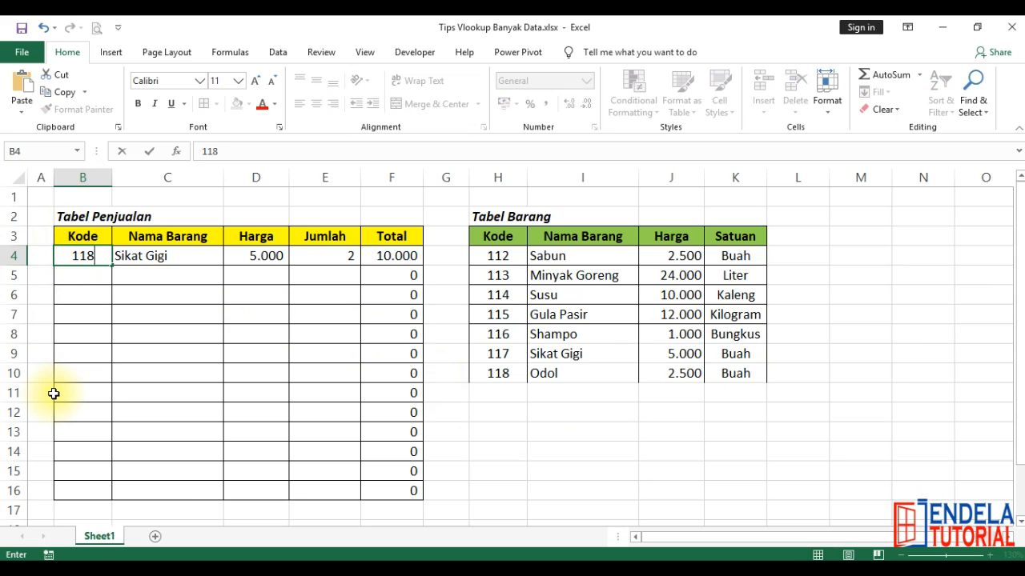
{"action": "key", "text": "Return"}
{"action": "left_click", "coordinate": [159, 255]}
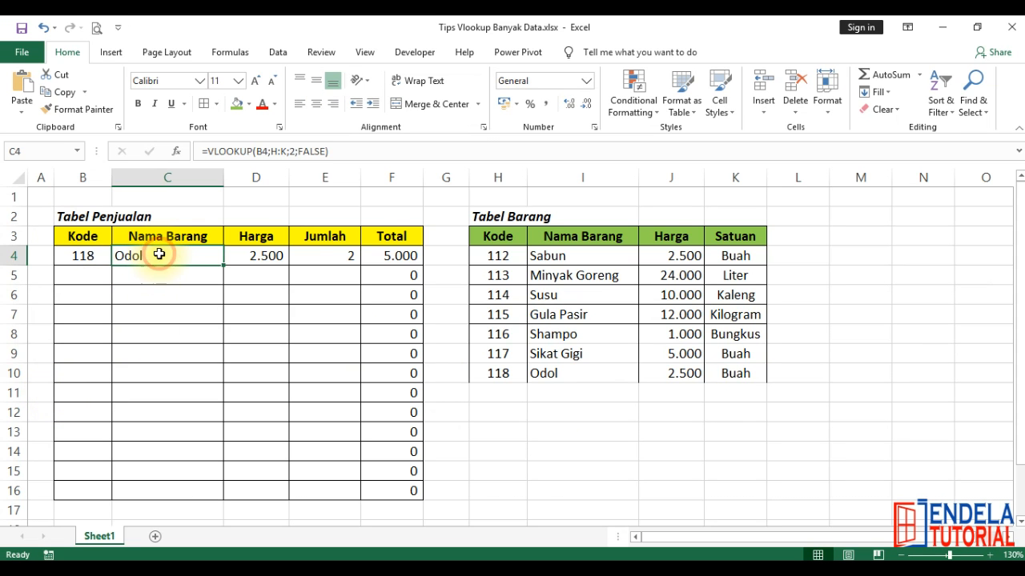
{"action": "left_click", "coordinate": [245, 253]}
{"action": "left_click", "coordinate": [165, 252]}
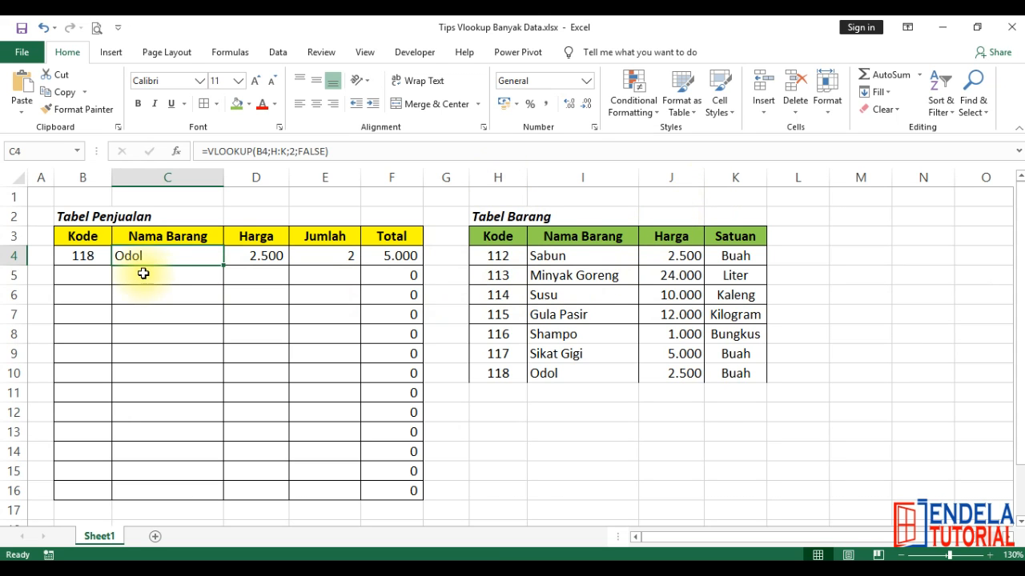
Step: Fill the VLOOKUP formulas in C4 and D4 down to row 16 of Tabel Penjualan
{"action": "left_click", "coordinate": [95, 273]}
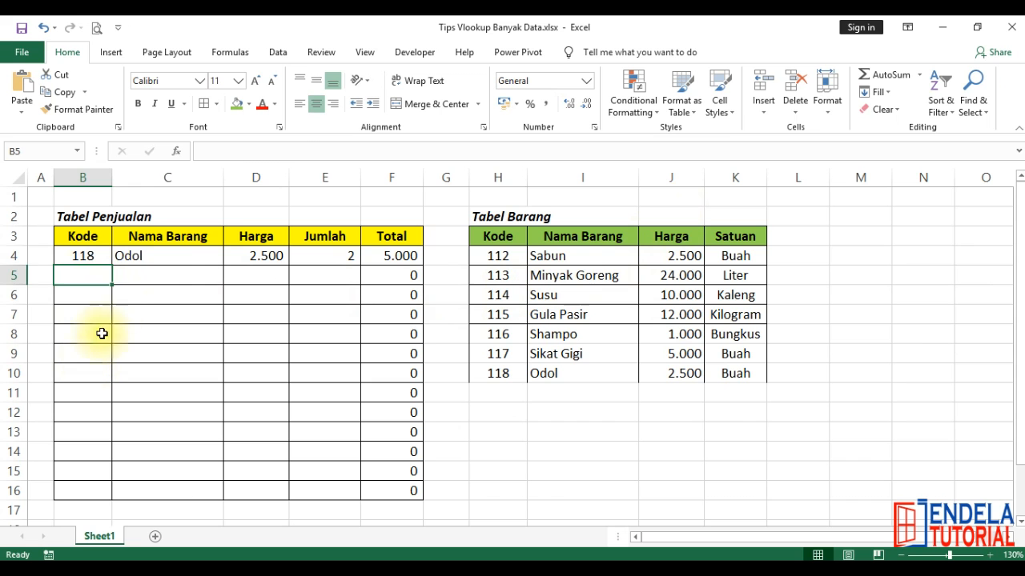
{"action": "left_click", "coordinate": [155, 254]}
{"action": "left_click_drag", "start_coordinate": [222, 265], "coordinate": [237, 491]}
{"action": "left_click", "coordinate": [270, 254]}
{"action": "left_click_drag", "start_coordinate": [287, 265], "coordinate": [285, 491]}
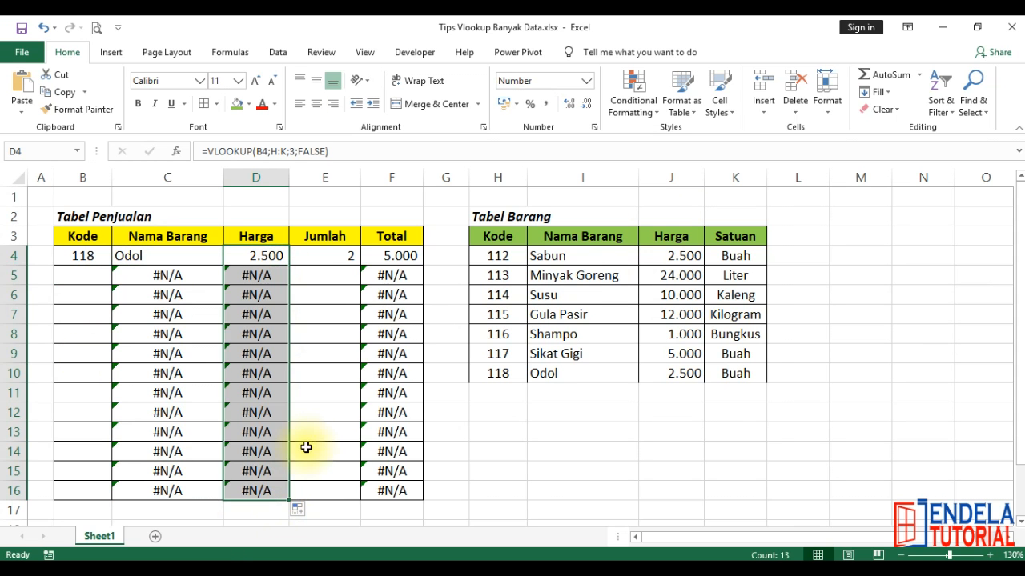
Step: Try item code 119 in the Kode cell B5 of Tabel Penjualan
{"action": "left_click", "coordinate": [160, 280]}
{"action": "left_click", "coordinate": [81, 277]}
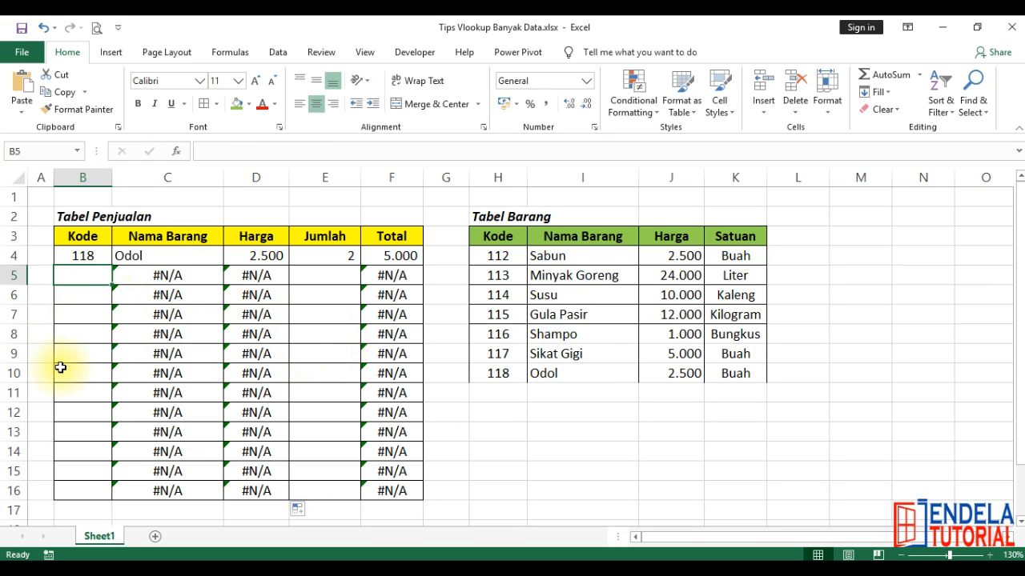
{"action": "type", "text": "119"}
{"action": "key", "text": "Return"}
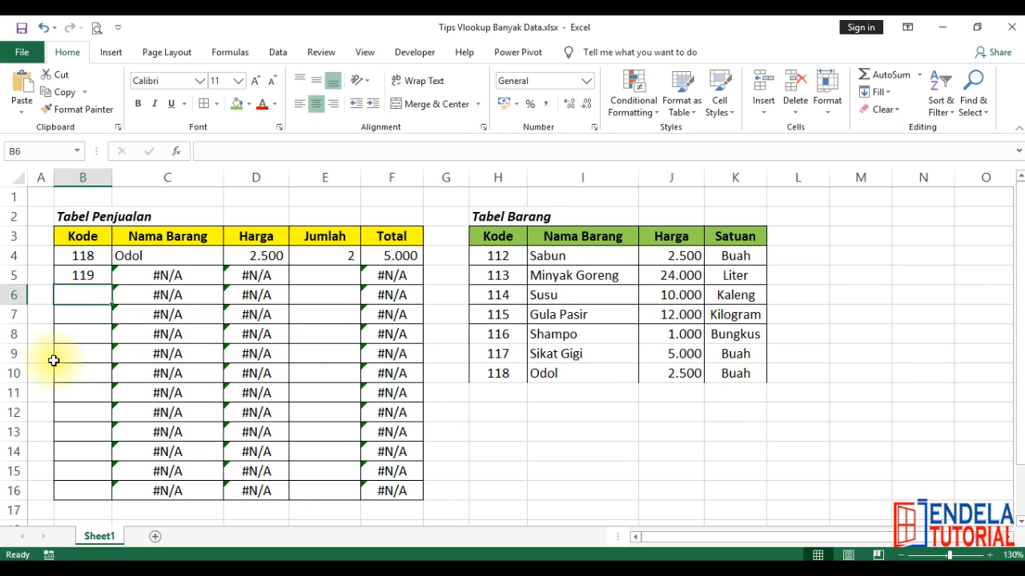
{"action": "left_click", "coordinate": [88, 277]}
{"action": "key", "text": "ctrl+c"}
{"action": "left_click", "coordinate": [505, 392]}
Step: Enter the item codes 117, 116 and 115 in the Kode cells B5 to B7
{"action": "left_click", "coordinate": [84, 275]}
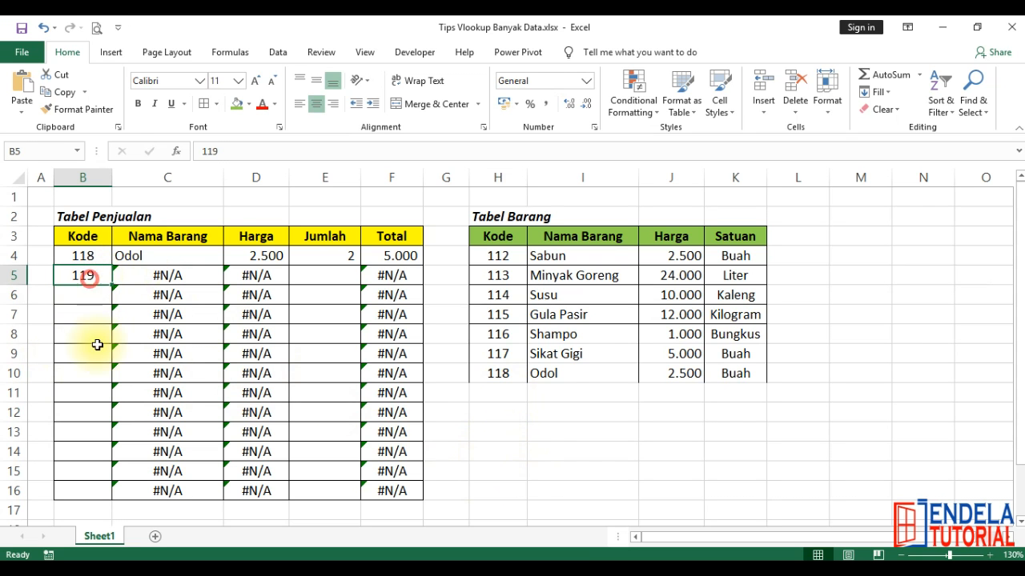
{"action": "type", "text": "117"}
{"action": "key", "text": "Return"}
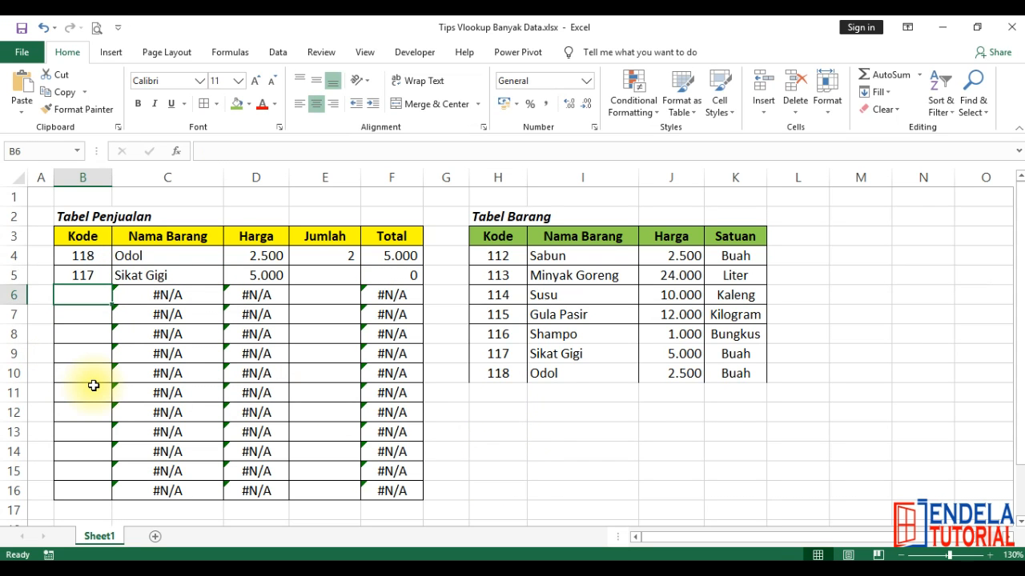
{"action": "type", "text": "116"}
{"action": "key", "text": "Return"}
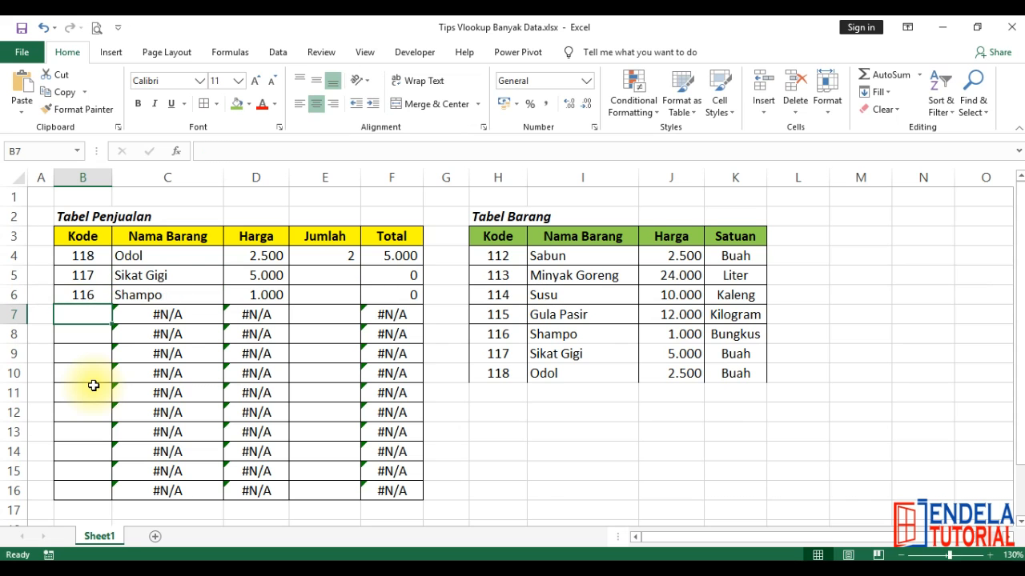
{"action": "type", "text": "115"}
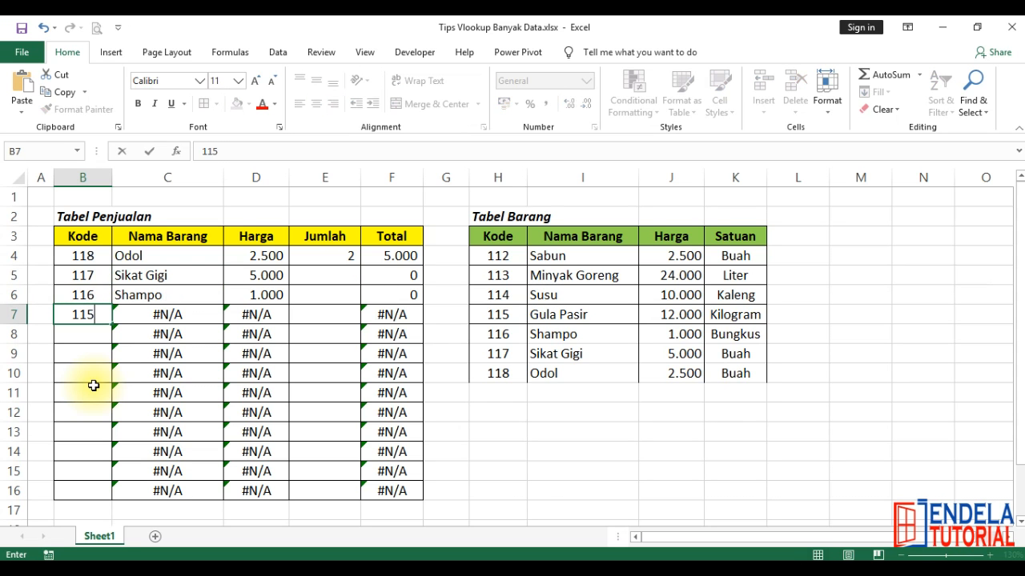
{"action": "key", "text": "Return"}
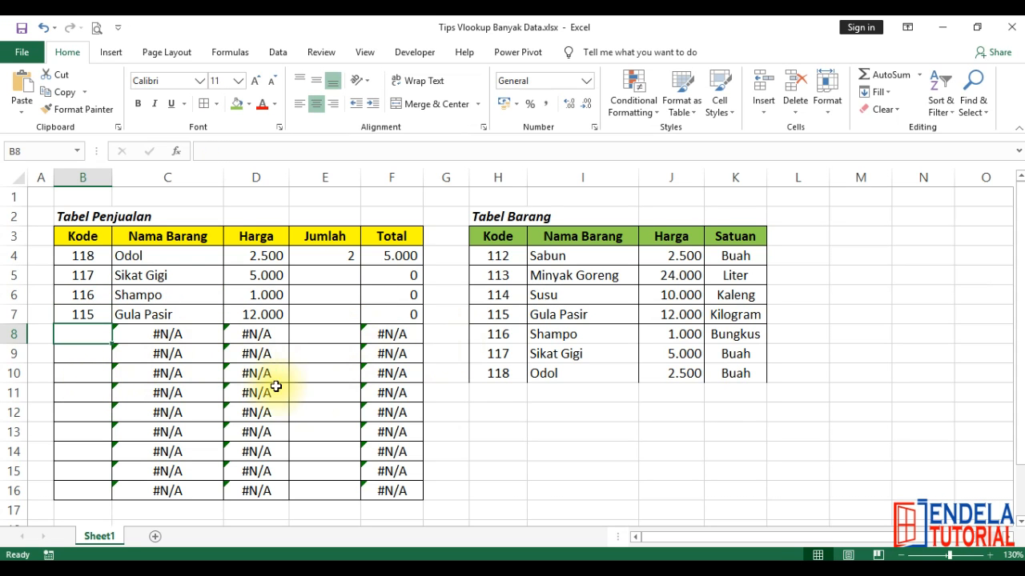
Step: Delete the VLOOKUP formulas from the rows without an item code, C8:D16
{"action": "left_click", "coordinate": [161, 334]}
{"action": "mouse_move", "coordinate": [161, 334]}
{"action": "left_mouse_down"}
{"action": "mouse_move", "coordinate": [278, 476]}
{"action": "mouse_move", "coordinate": [272, 485]}
{"action": "left_mouse_up"}
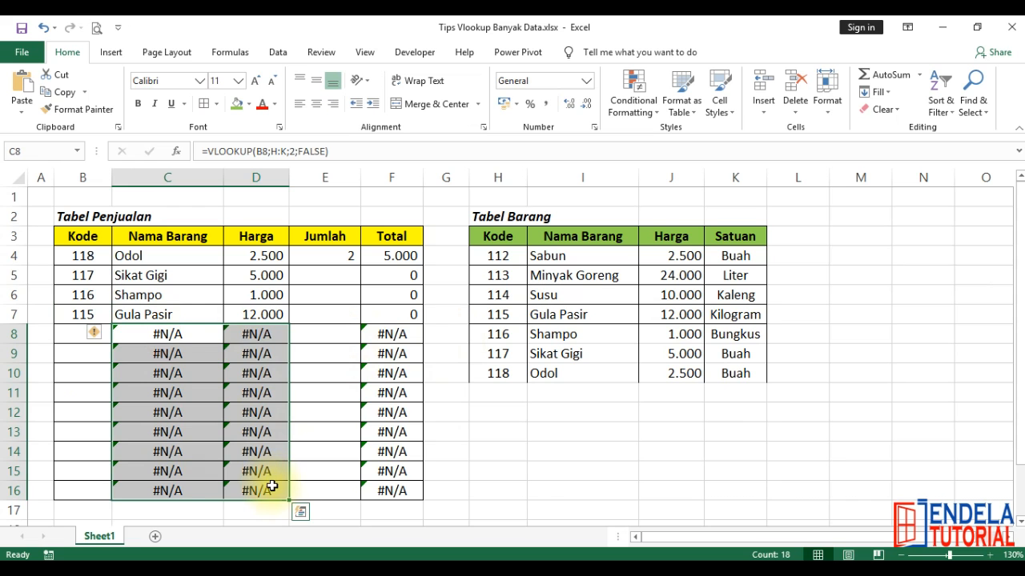
{"action": "key", "text": "Delete"}
Step: Enter the quantities 3, 4 and 5 in the Jumlah cells E5 to E7
{"action": "left_click", "coordinate": [324, 276]}
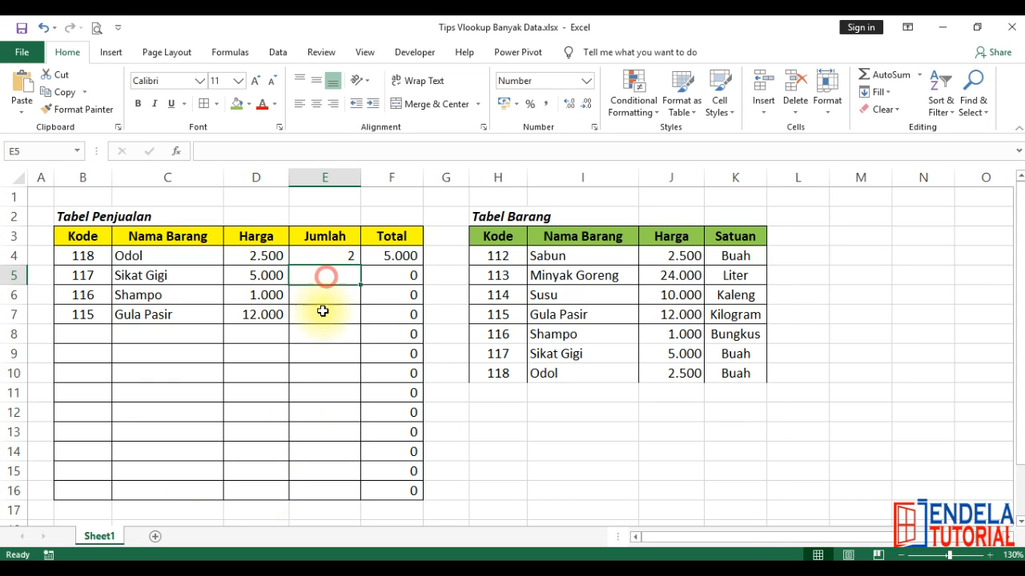
{"action": "type", "text": "3"}
{"action": "key", "text": "Return"}
{"action": "type", "text": "4"}
{"action": "key", "text": "Return"}
{"action": "type", "text": "5"}
{"action": "key", "text": "Return"}
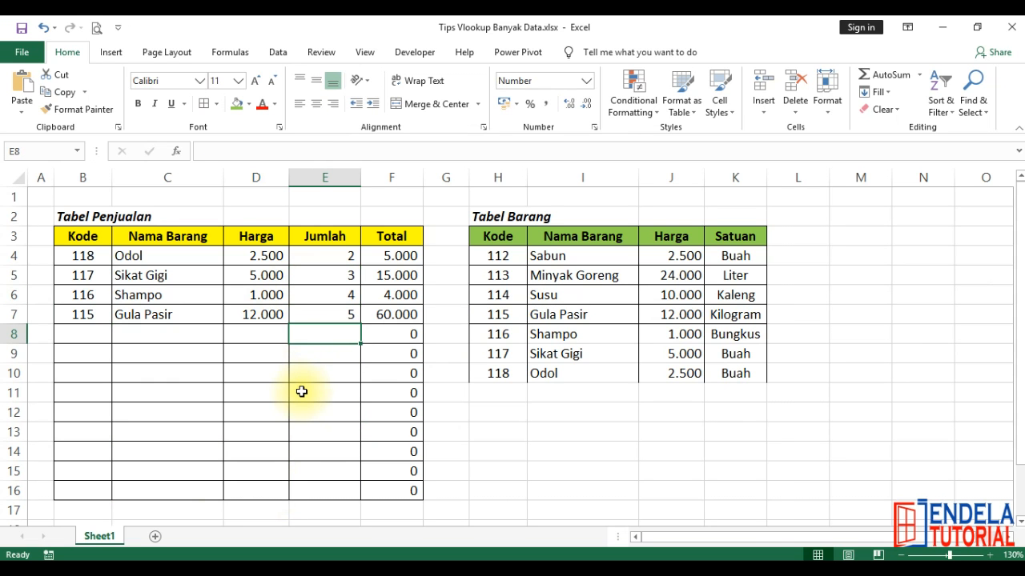
Step: Apply all borders to the Tabel Barang data range H4:K10 and deselect it
{"action": "left_click_drag", "start_coordinate": [496, 258], "coordinate": [744, 369]}
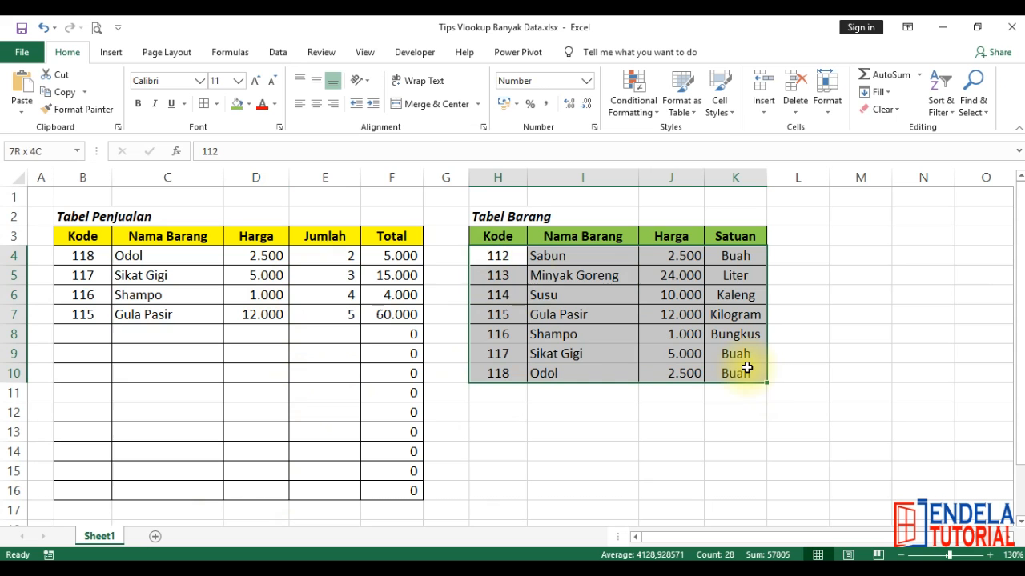
{"action": "left_click", "coordinate": [542, 281]}
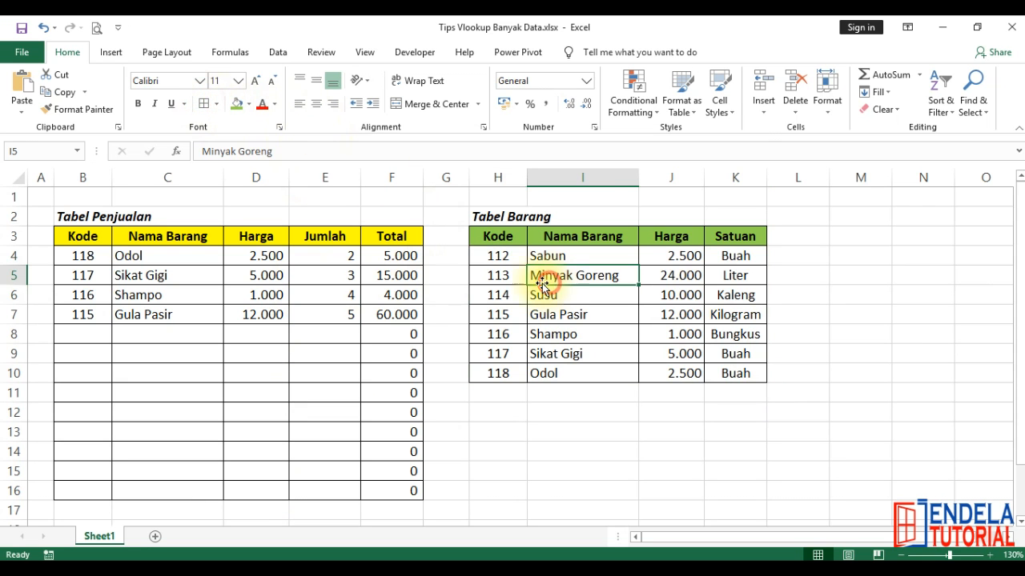
{"action": "left_click", "coordinate": [83, 211]}
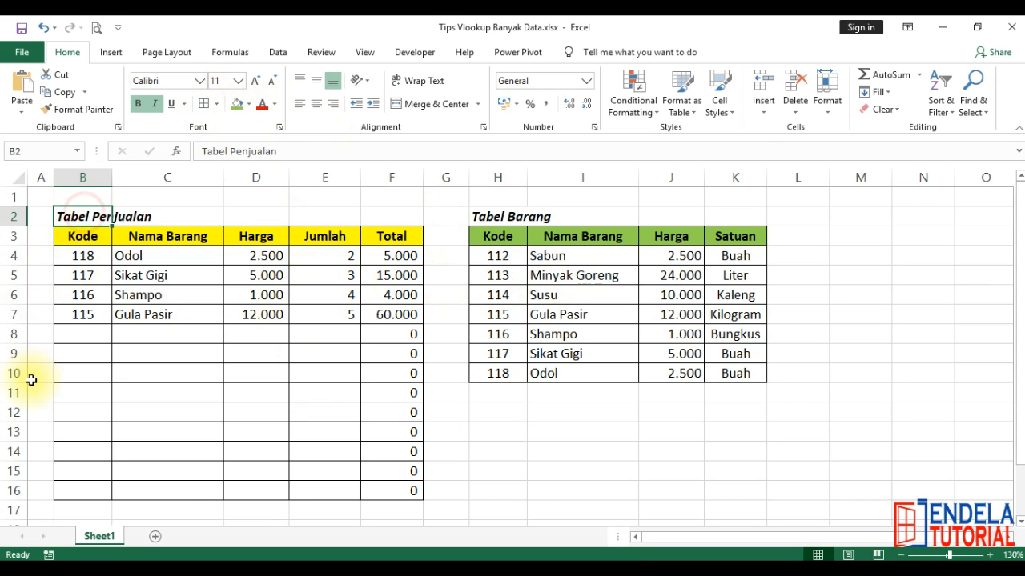
{"action": "left_click", "coordinate": [75, 199]}
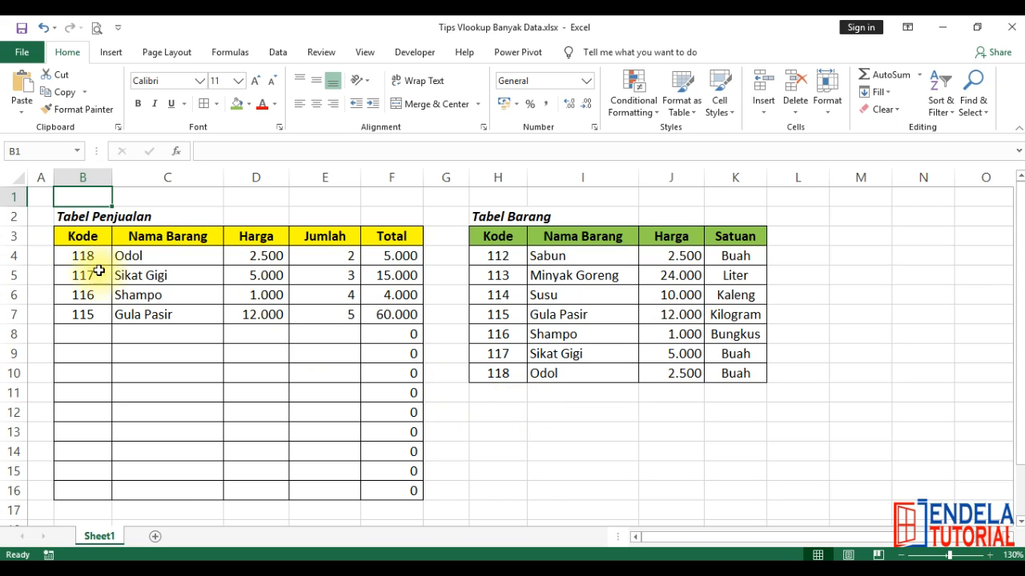
{"action": "left_click", "coordinate": [36, 197]}
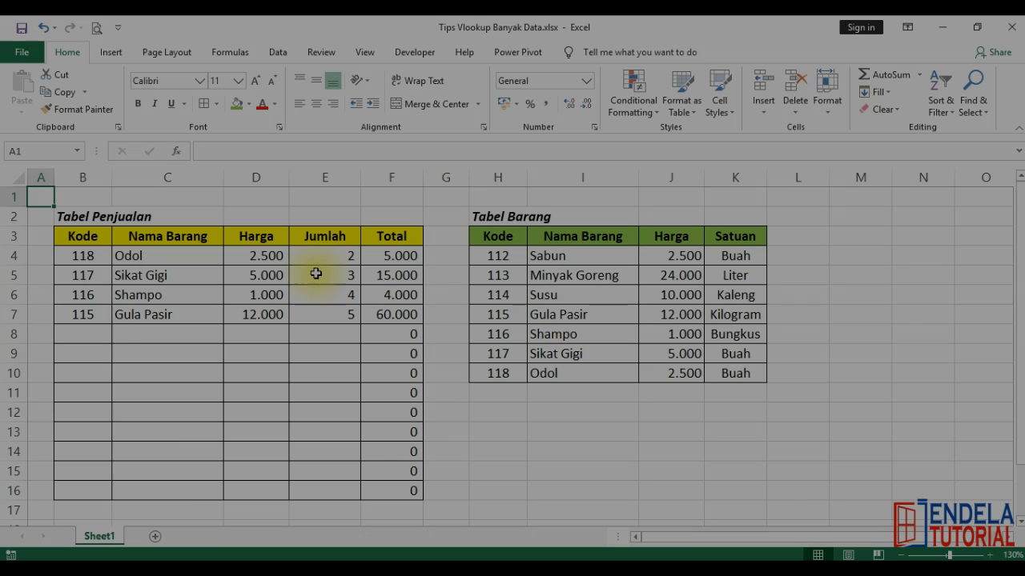